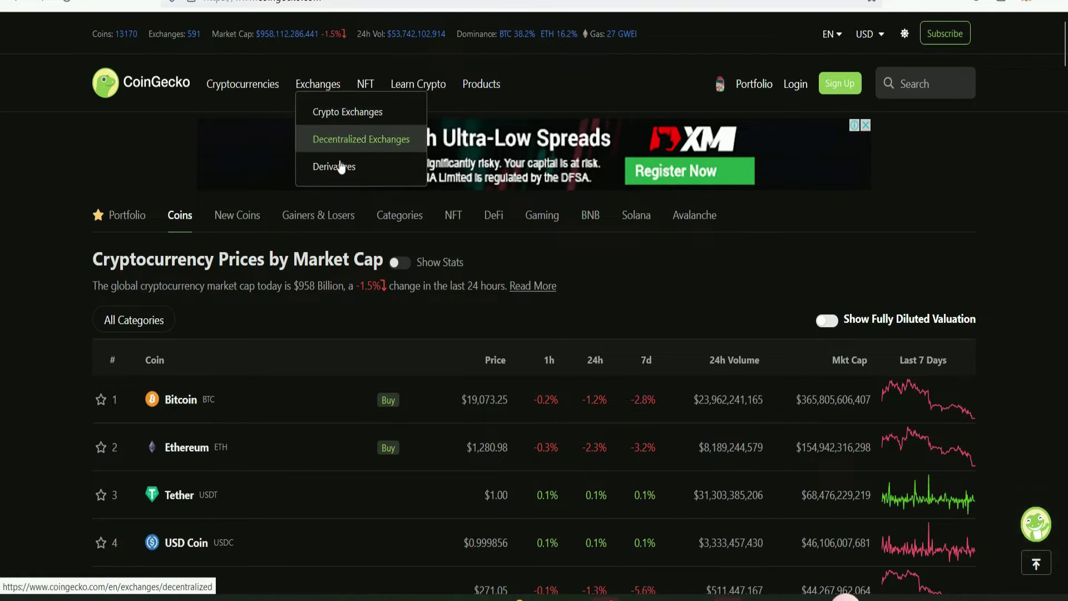
Step: Bring up CoinGecko's derivatives exchanges ranking with Bitget Futures listed fifth
click(340, 176)
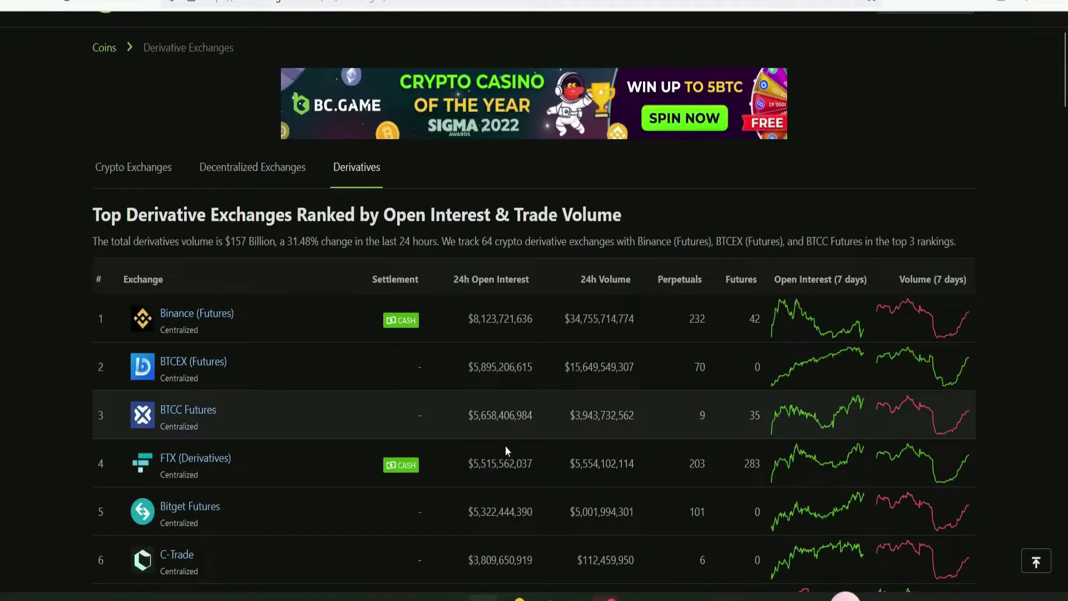
scroll(505, 448, down, 2)
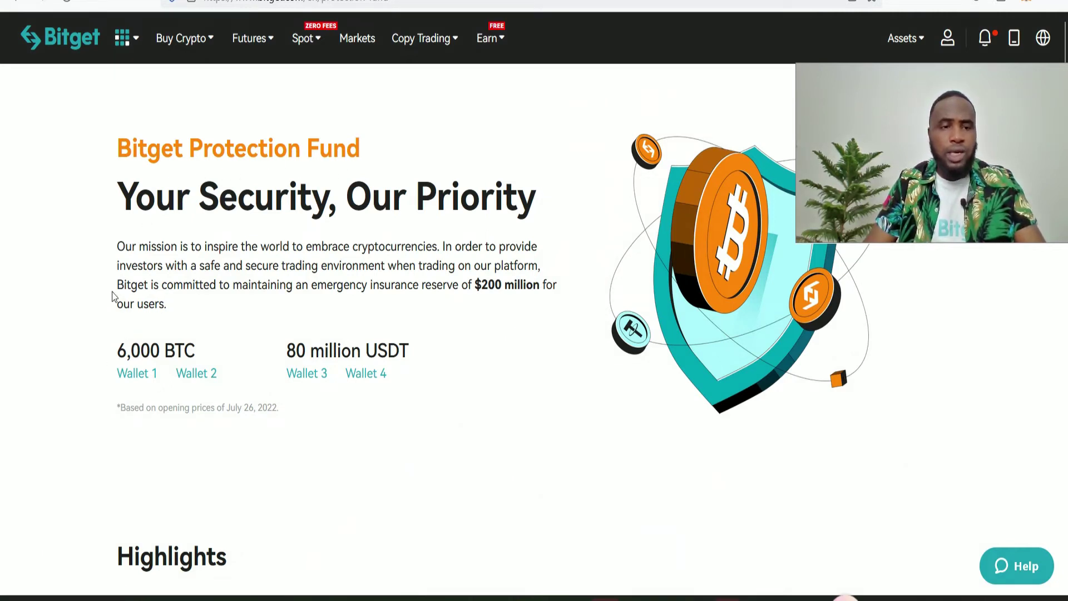
Step: Highlight the $200 million emergency reserve sentence, then clear the highlight
drag(117, 284, 246, 306)
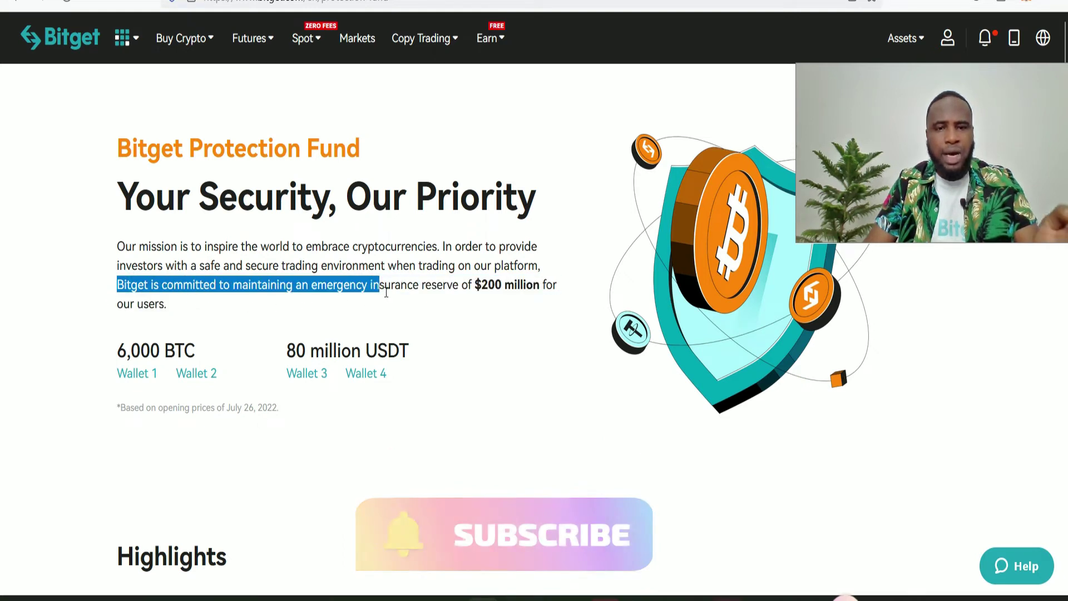
drag(340, 300, 452, 302)
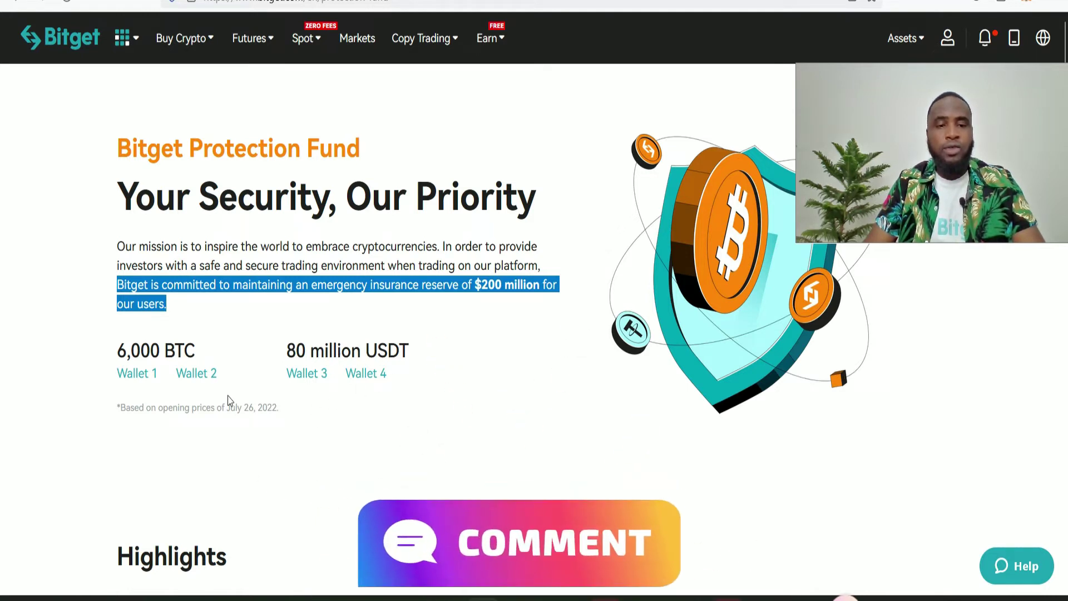
click(470, 432)
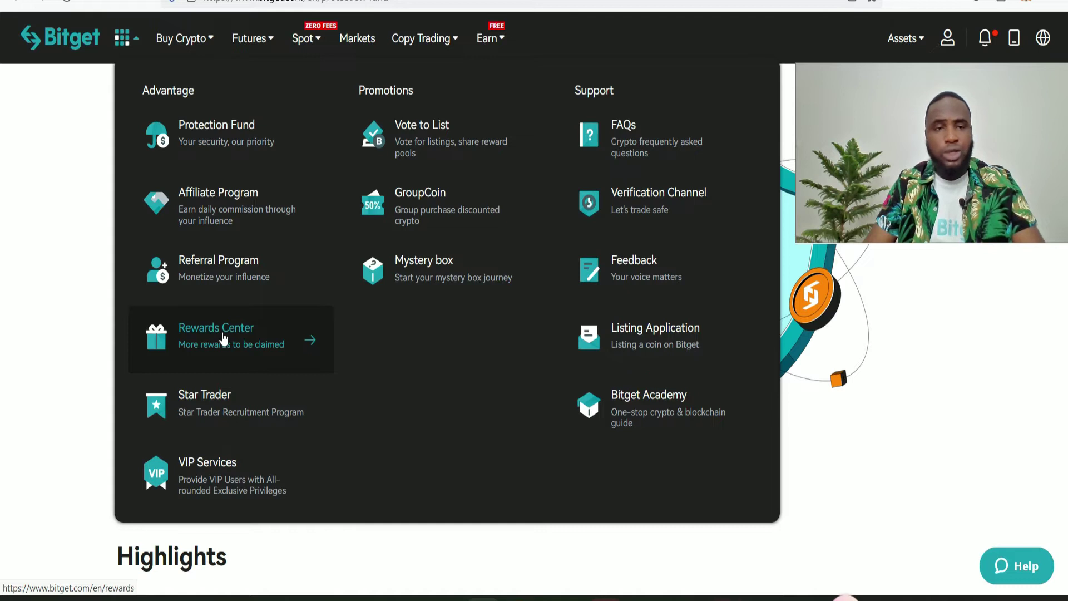
mouse_move(181, 39)
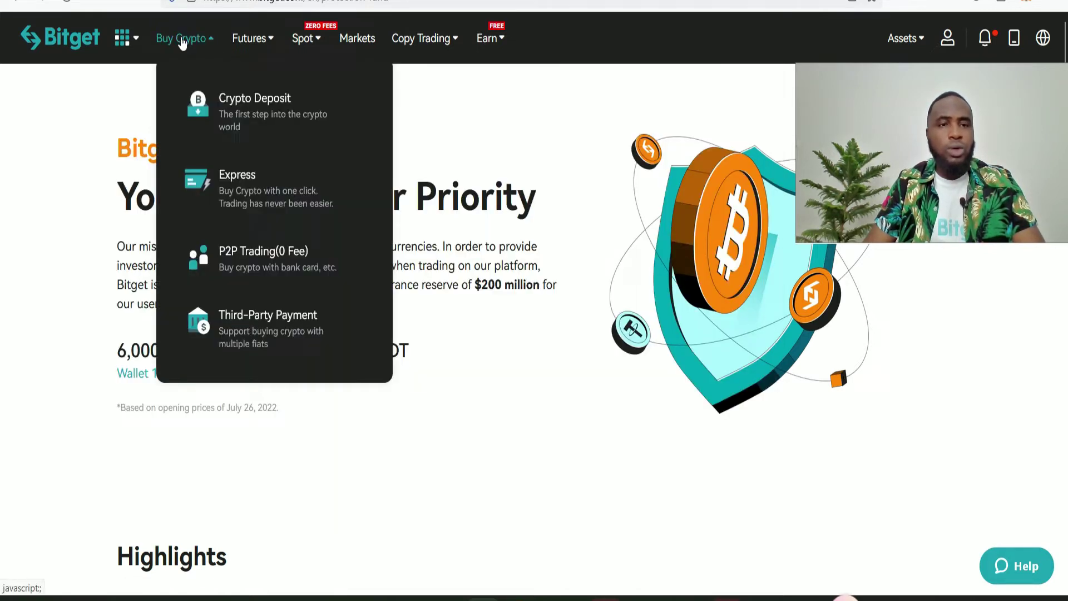
Step: Go to the Crypto Deposit page and choose USDT as the coin to deposit
click(260, 116)
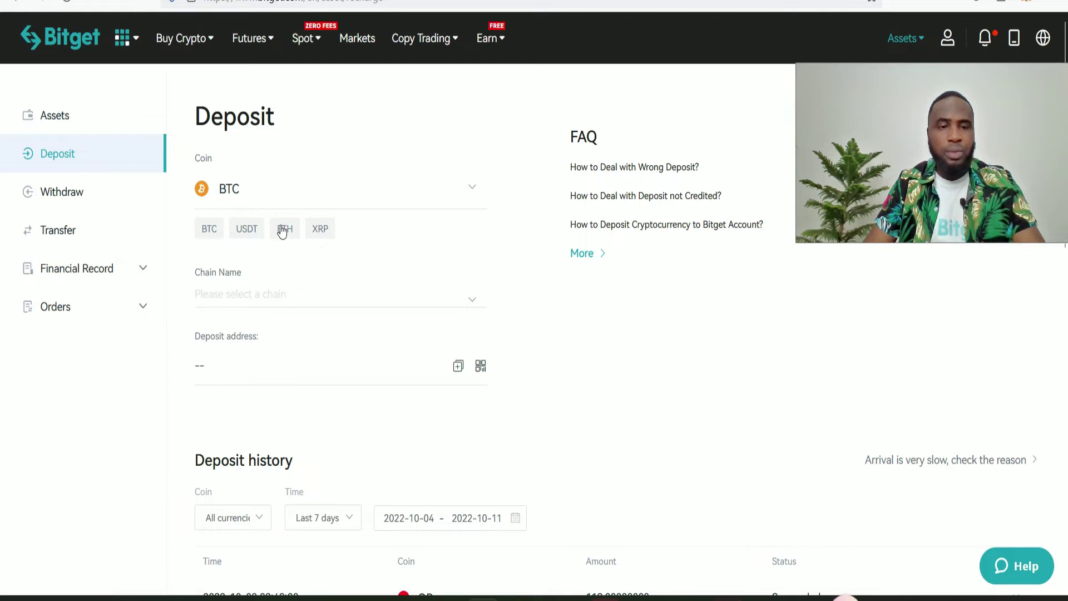
click(264, 194)
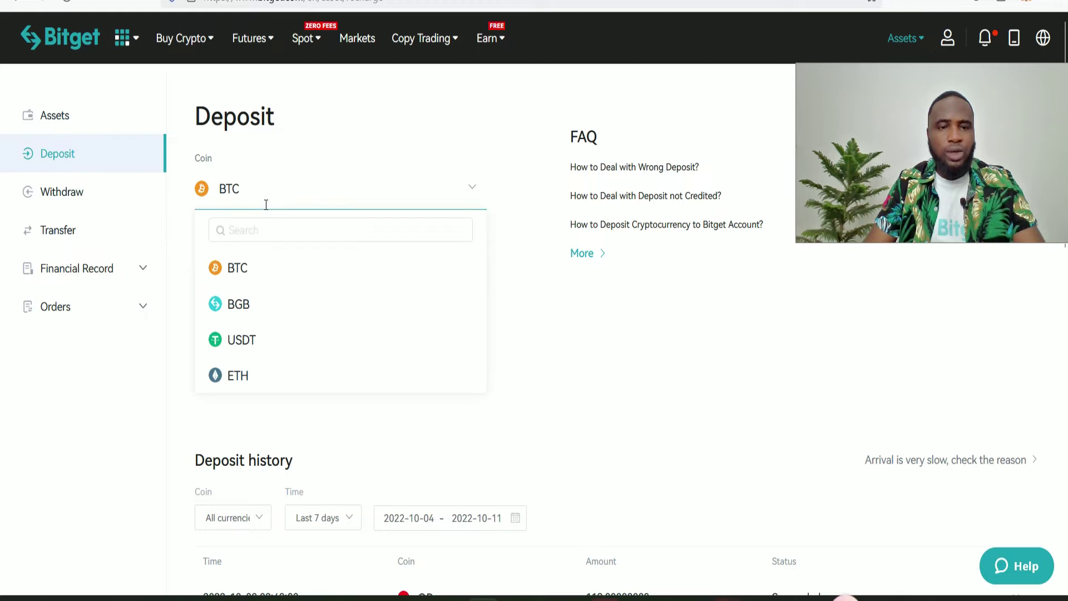
scroll(257, 286, down, 2)
scroll(256, 286, down, 3)
scroll(257, 286, down, 2)
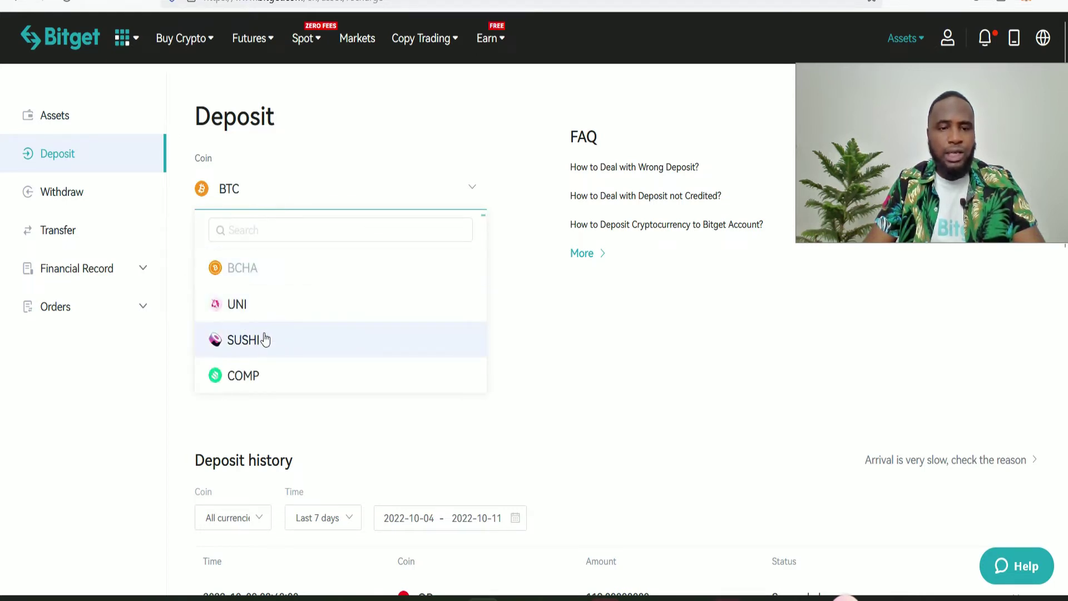
scroll(266, 337, up, 3)
scroll(265, 337, up, 2)
scroll(266, 338, up, 3)
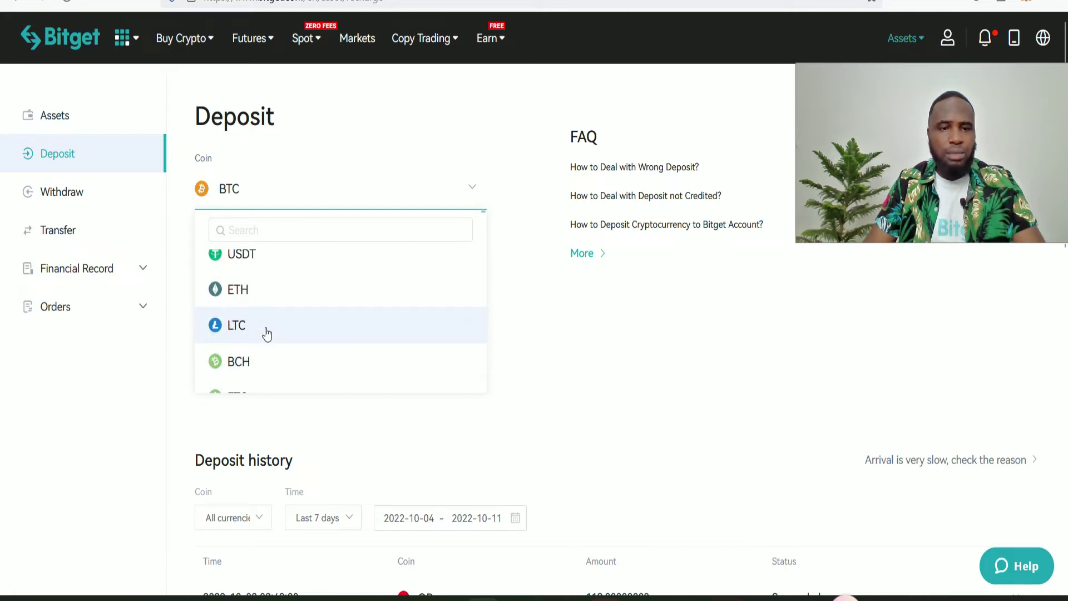
scroll(267, 334, up, 2)
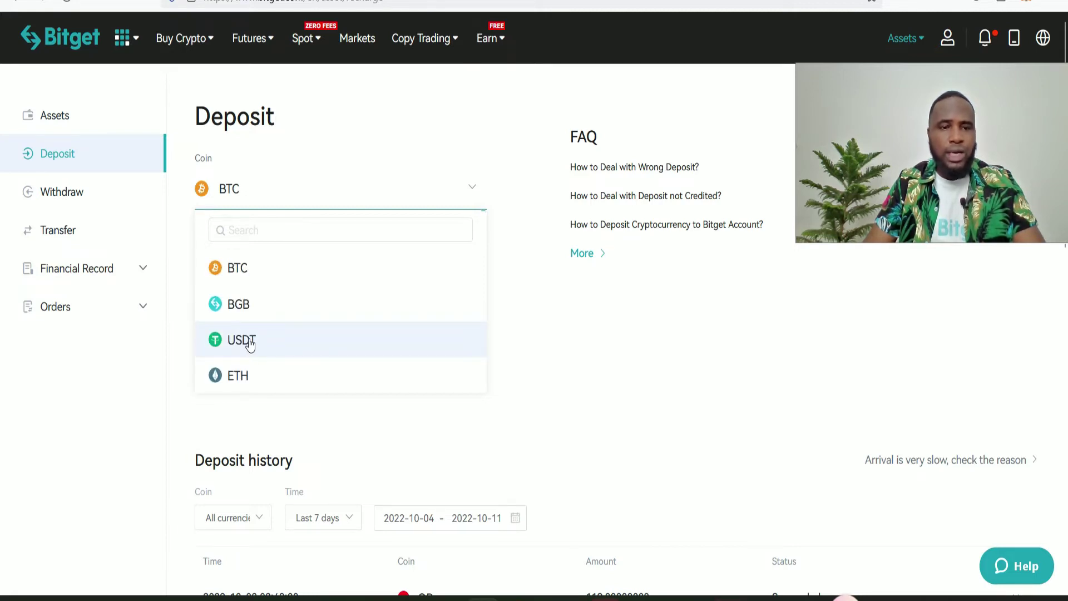
click(253, 339)
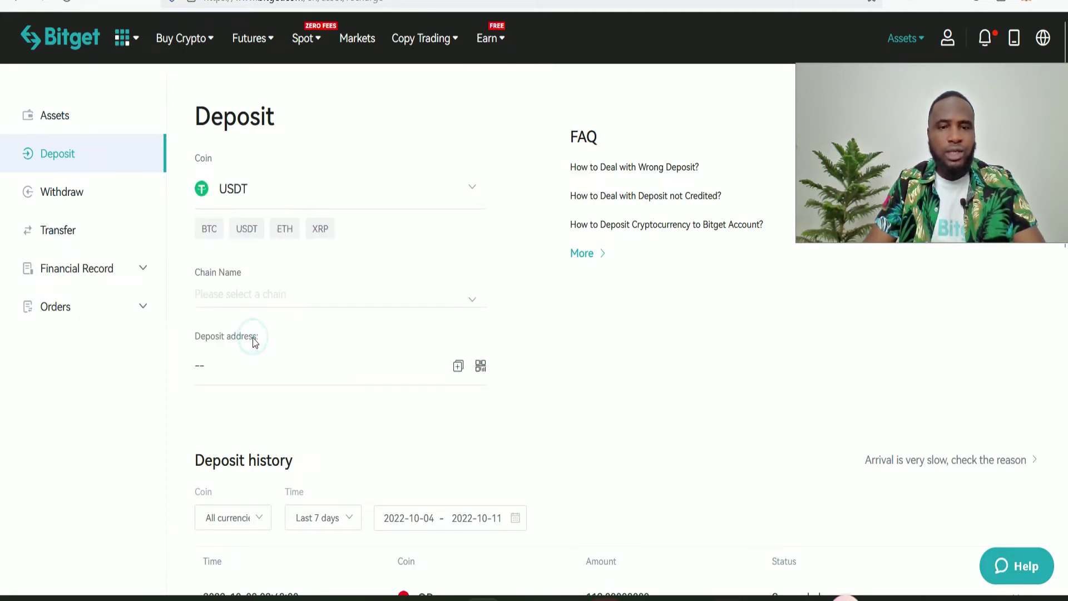
Step: Pick TRX(TRC20) as the deposit chain so a USDT deposit address is generated
click(234, 293)
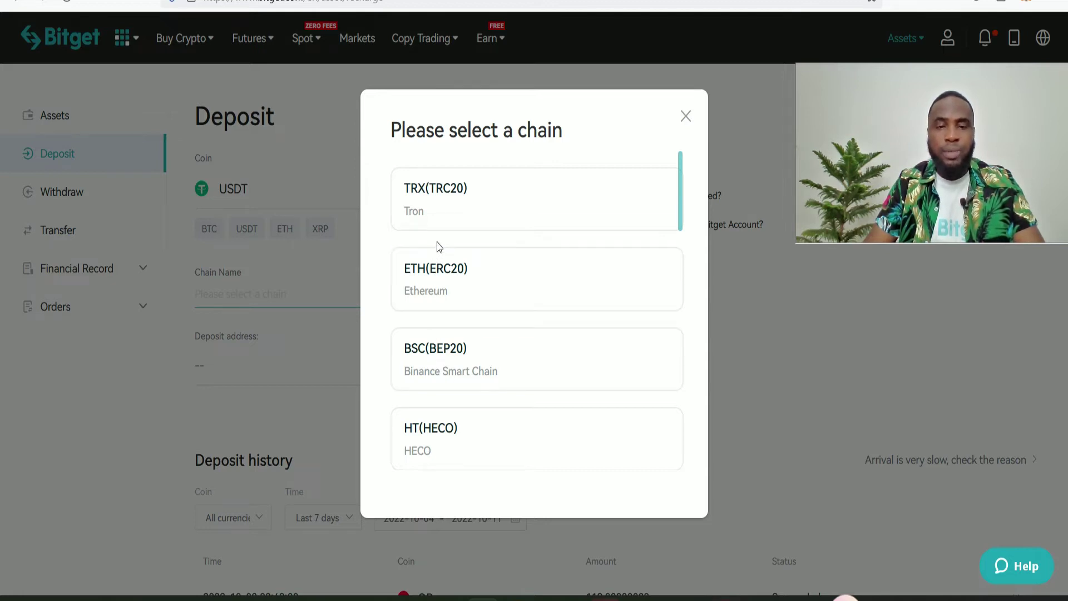
click(462, 203)
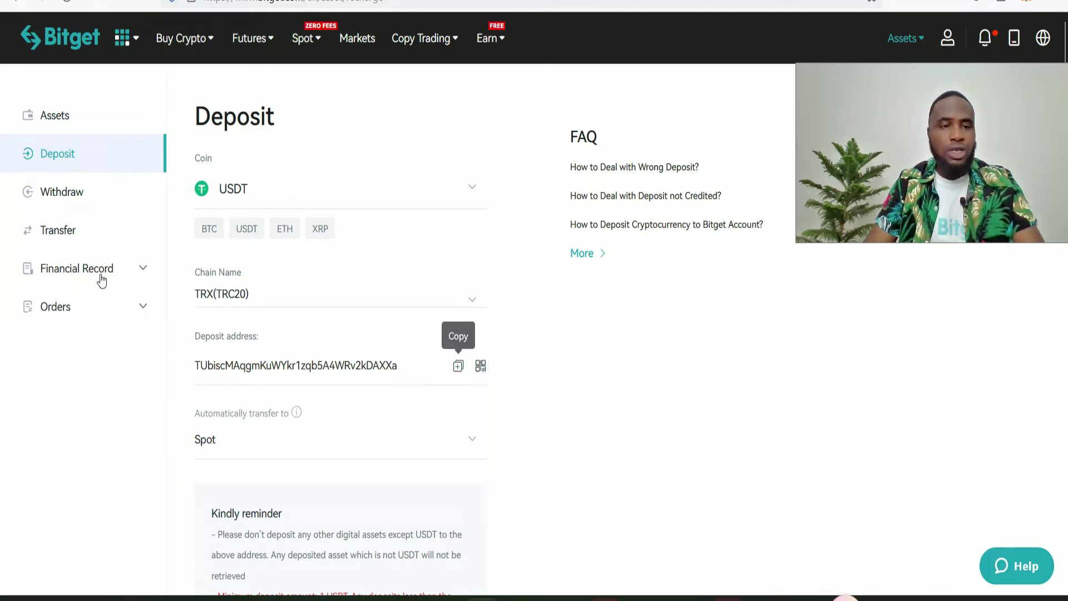
Step: Go to the funds Transfer page and swap the direction to USDT-M → Spot
click(80, 243)
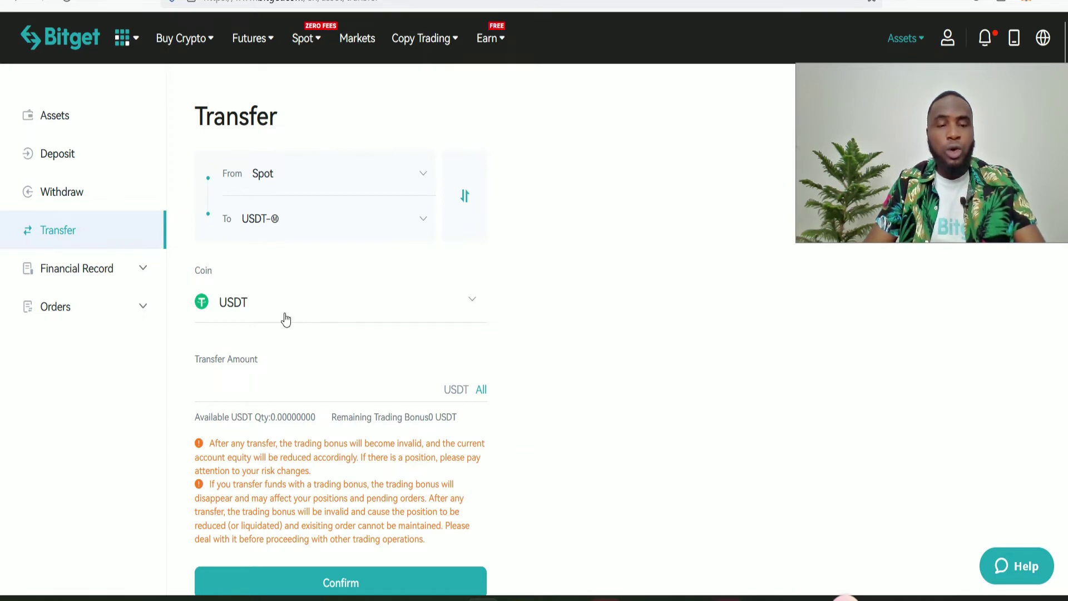
click(465, 200)
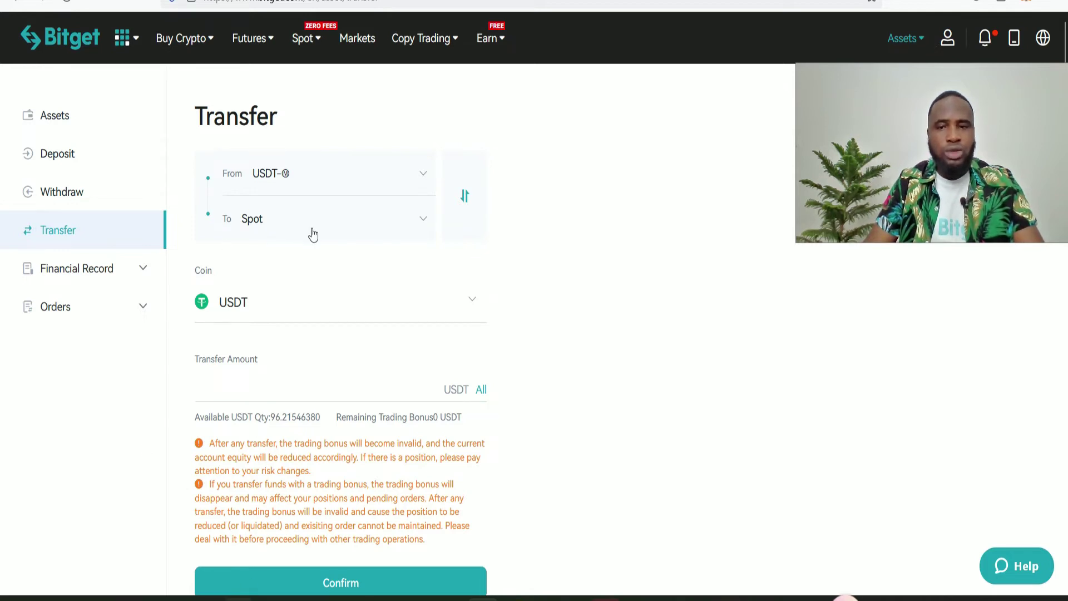
mouse_move(302, 39)
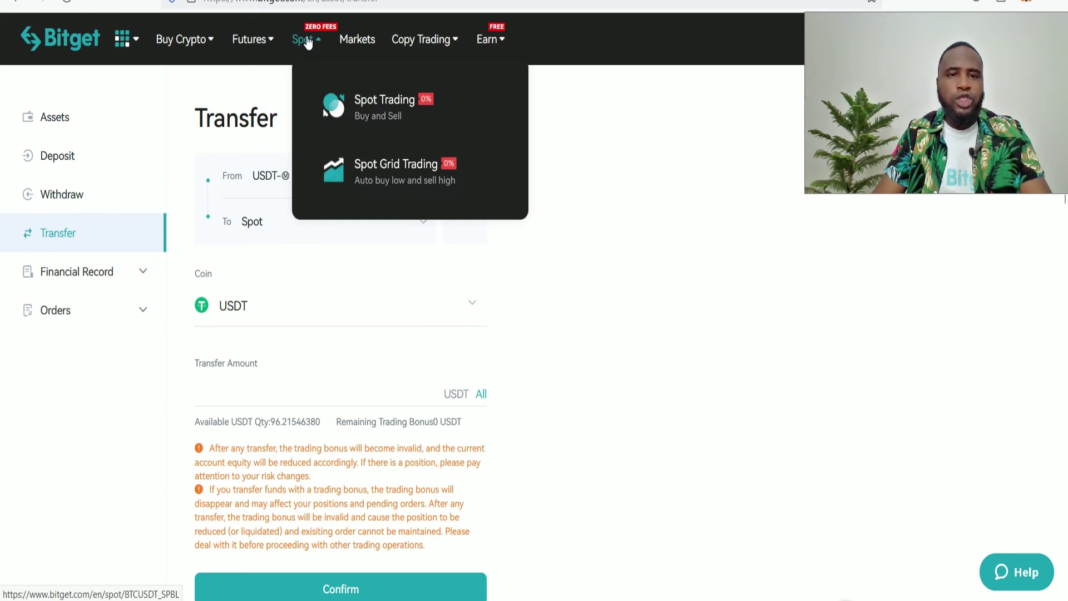
Step: Bring up the zero-fee Spot Trading page from the Spot menu
click(368, 118)
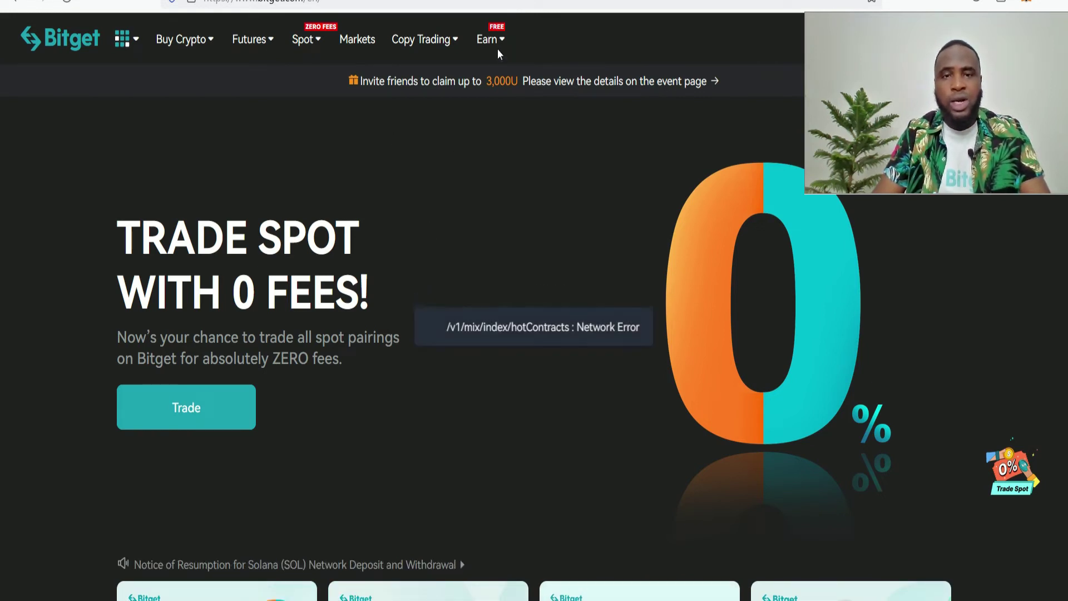
mouse_move(490, 39)
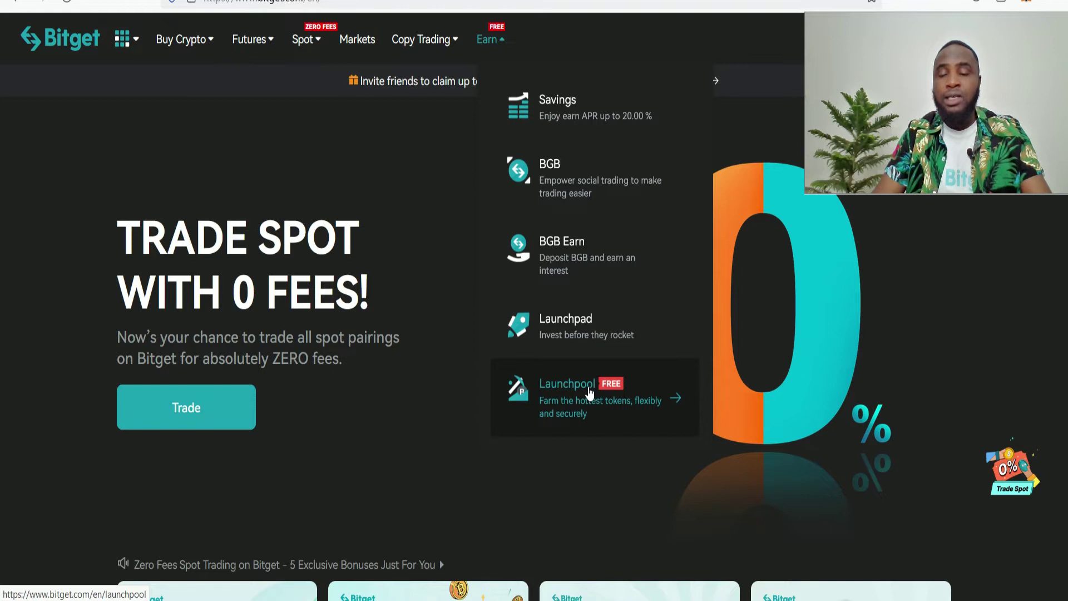
Step: Go to the Launchpad token sale page listing past projects such as REVO
click(589, 332)
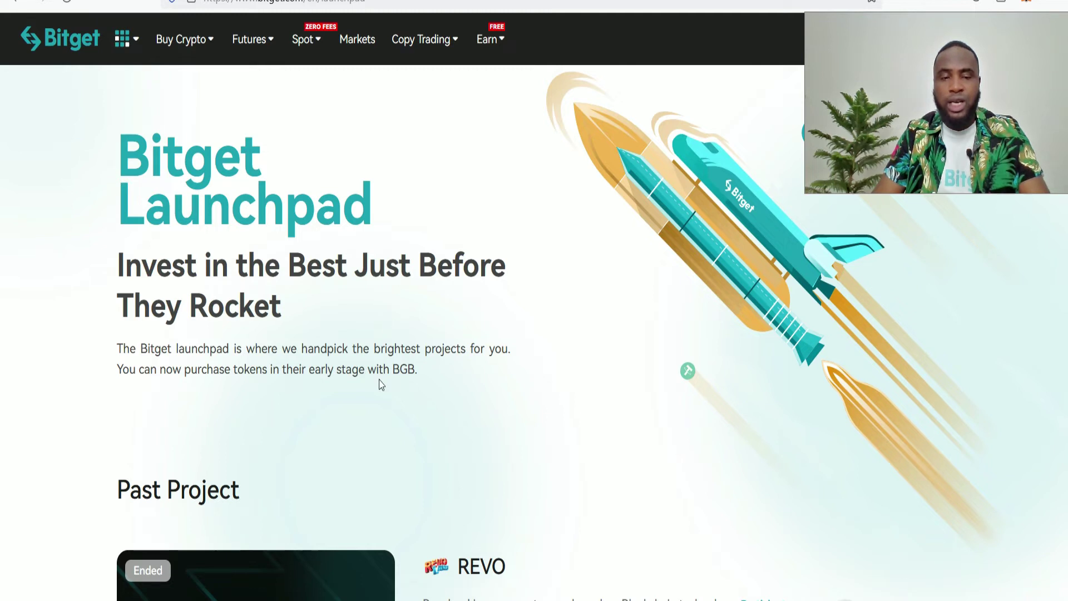
scroll(387, 465, down, 1)
scroll(433, 482, down, 1)
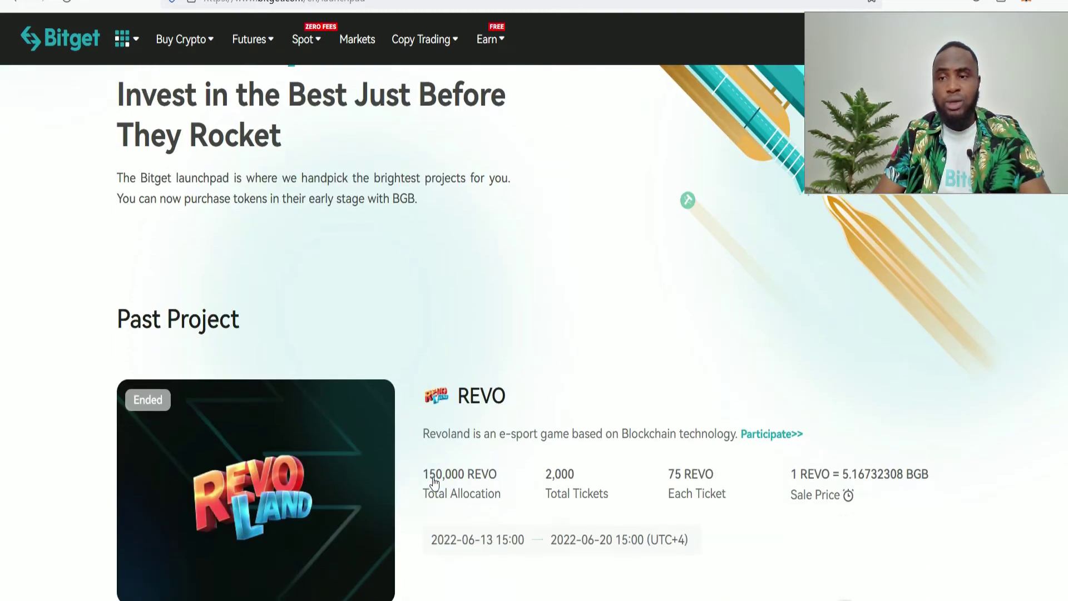
scroll(434, 481, down, 1)
scroll(463, 451, down, 1)
scroll(459, 448, down, 3)
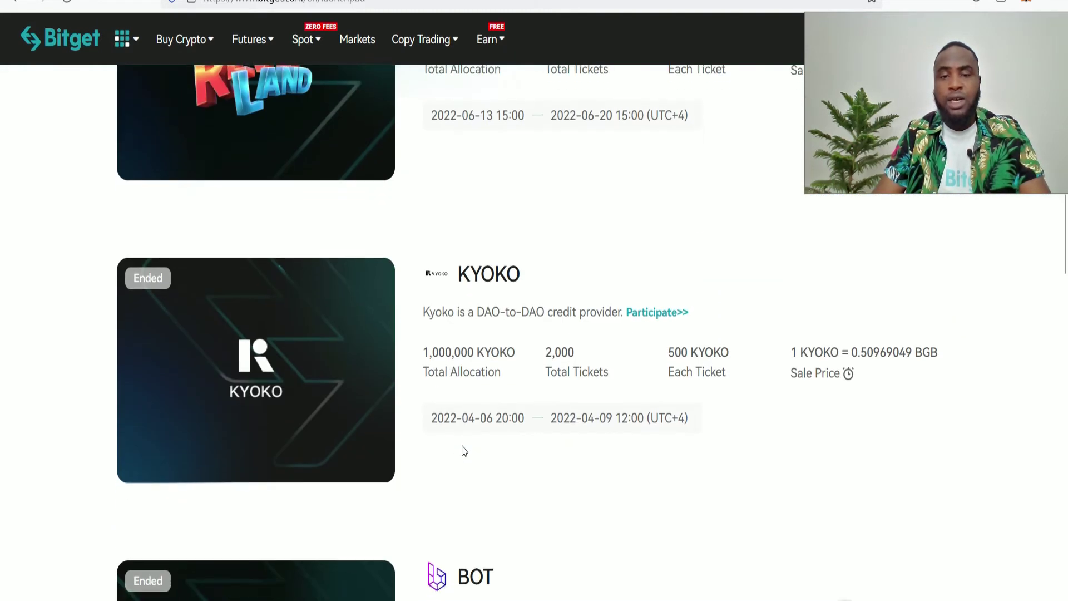
scroll(460, 448, down, 1)
scroll(457, 455, down, 1)
scroll(381, 488, down, 1)
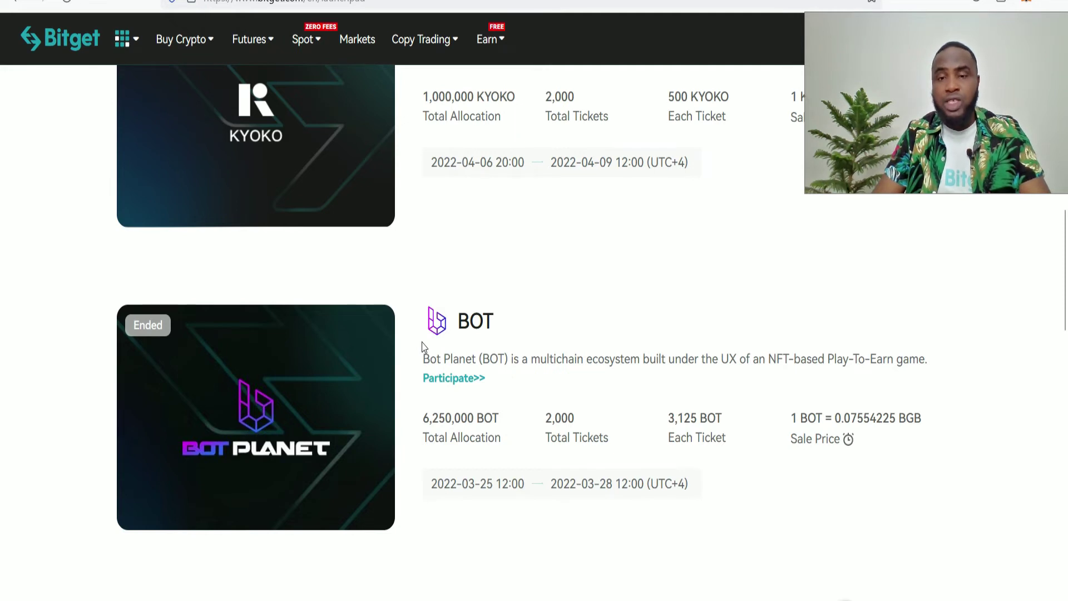
scroll(424, 347, up, 1)
scroll(422, 347, up, 3)
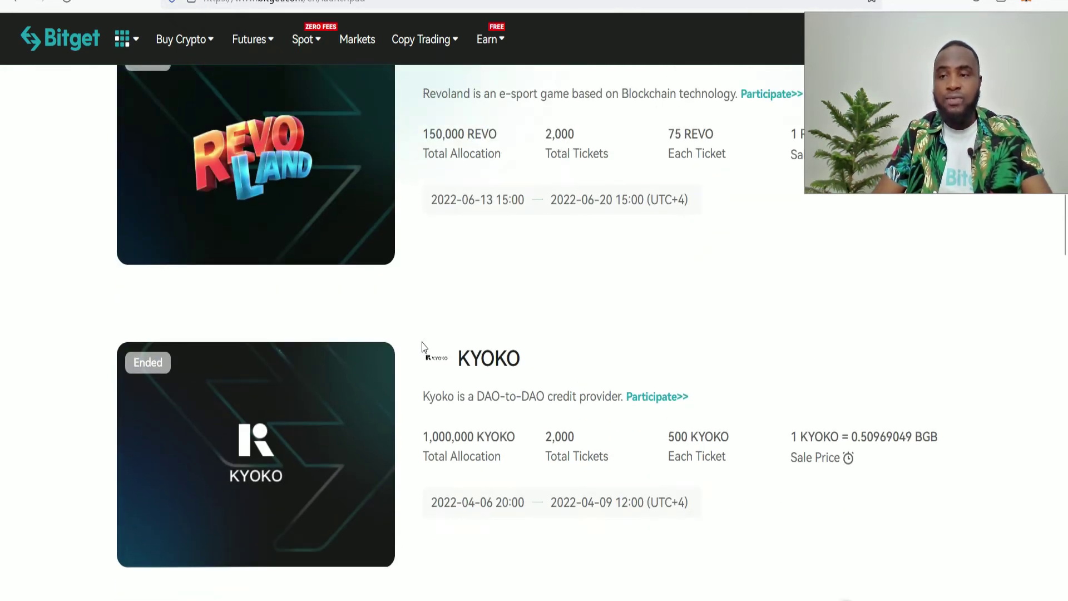
scroll(423, 348, up, 1)
scroll(423, 347, up, 2)
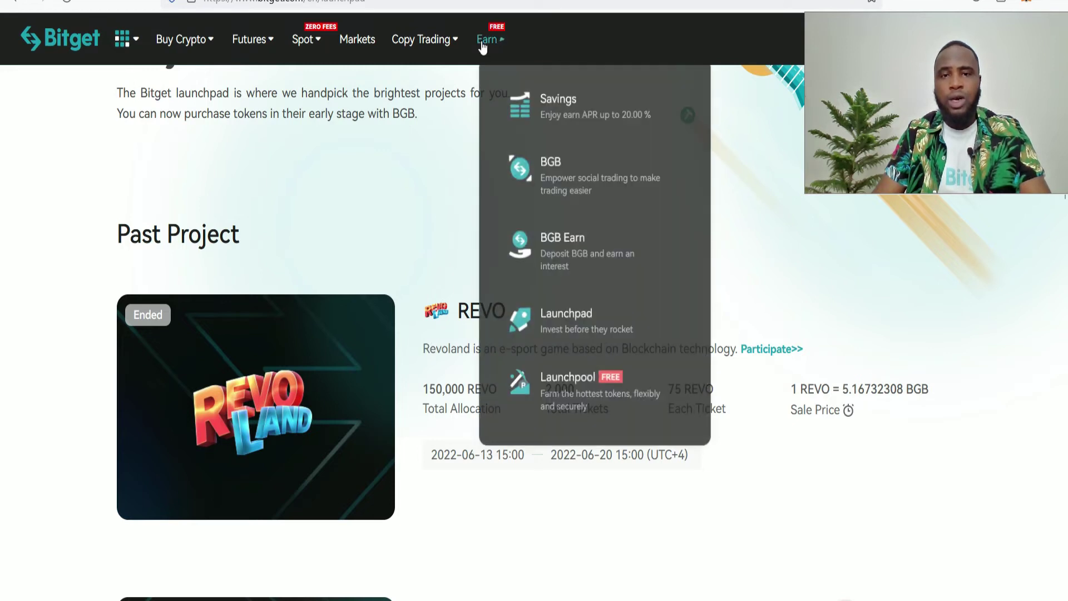
Step: Go to the Launchpool staking page showing the VINU, ETHF and TRX pools
click(563, 401)
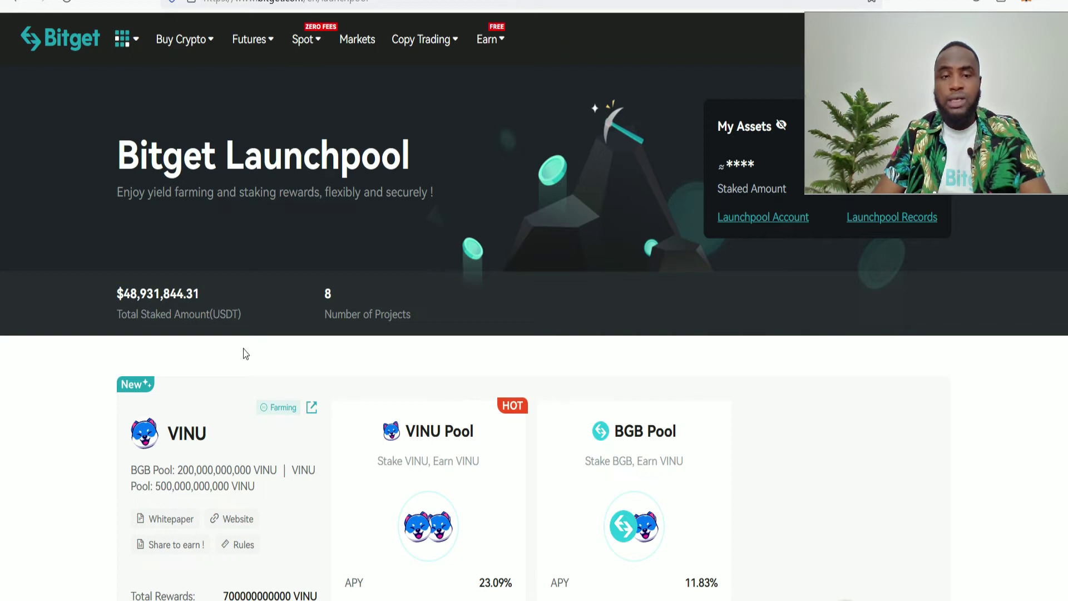
scroll(294, 381, down, 2)
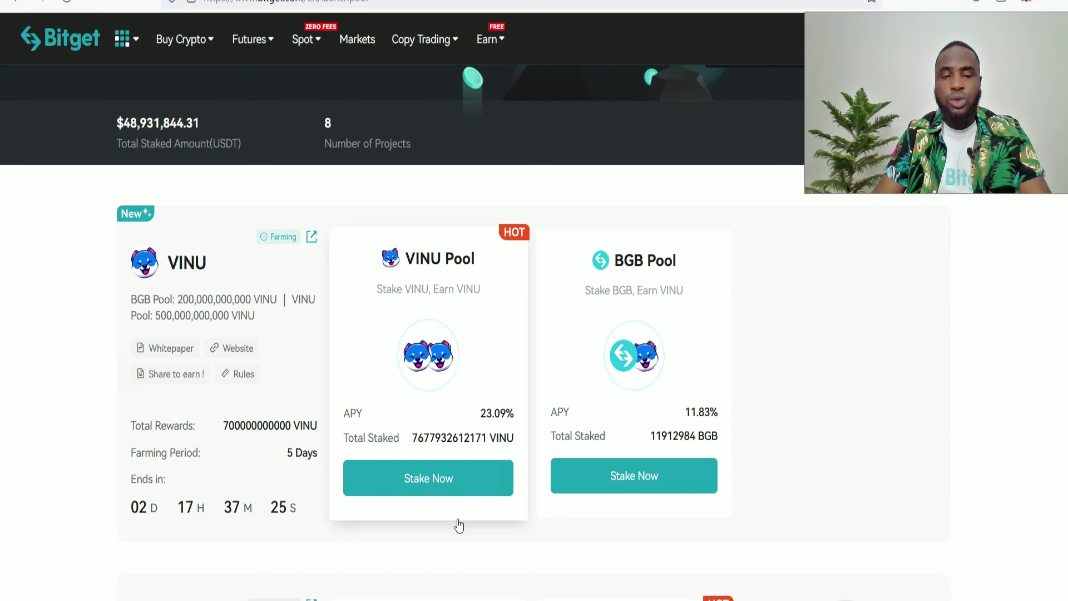
scroll(459, 525, down, 2)
scroll(458, 525, down, 2)
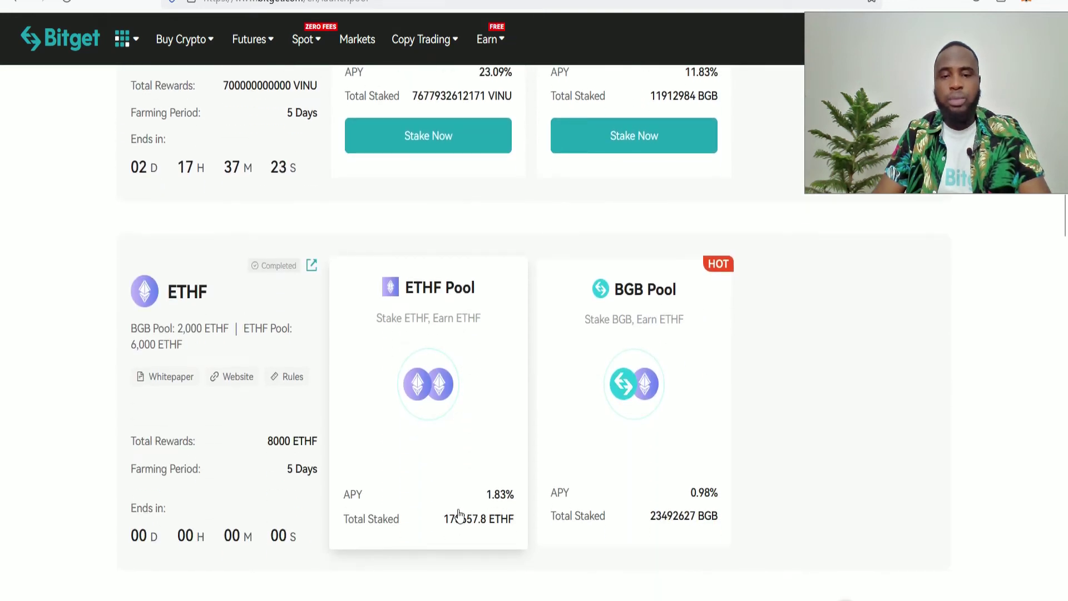
scroll(458, 515, down, 1)
scroll(458, 513, down, 1)
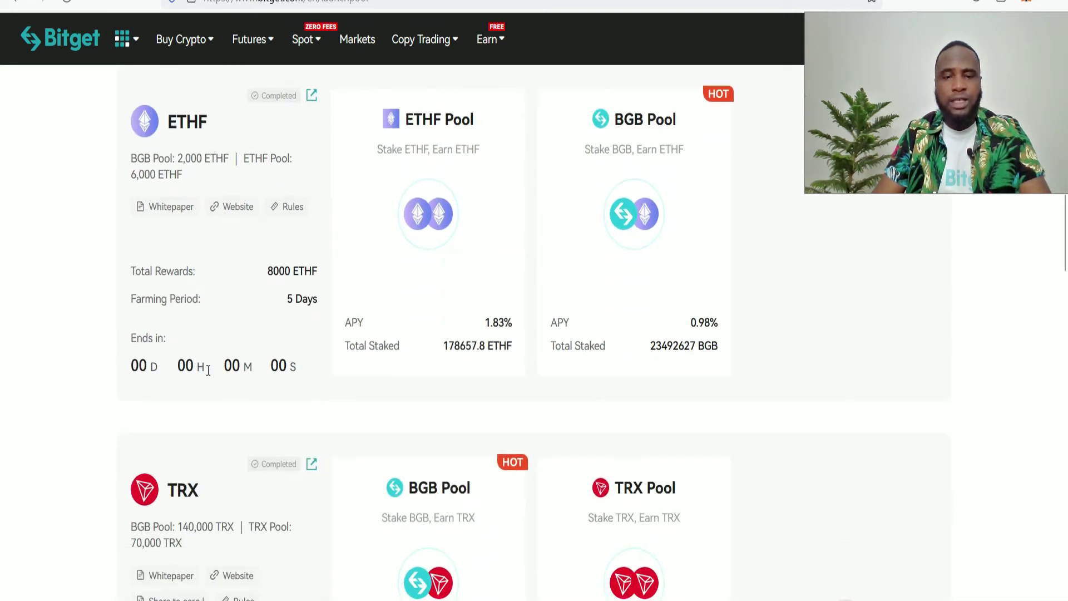
scroll(514, 409, down, 3)
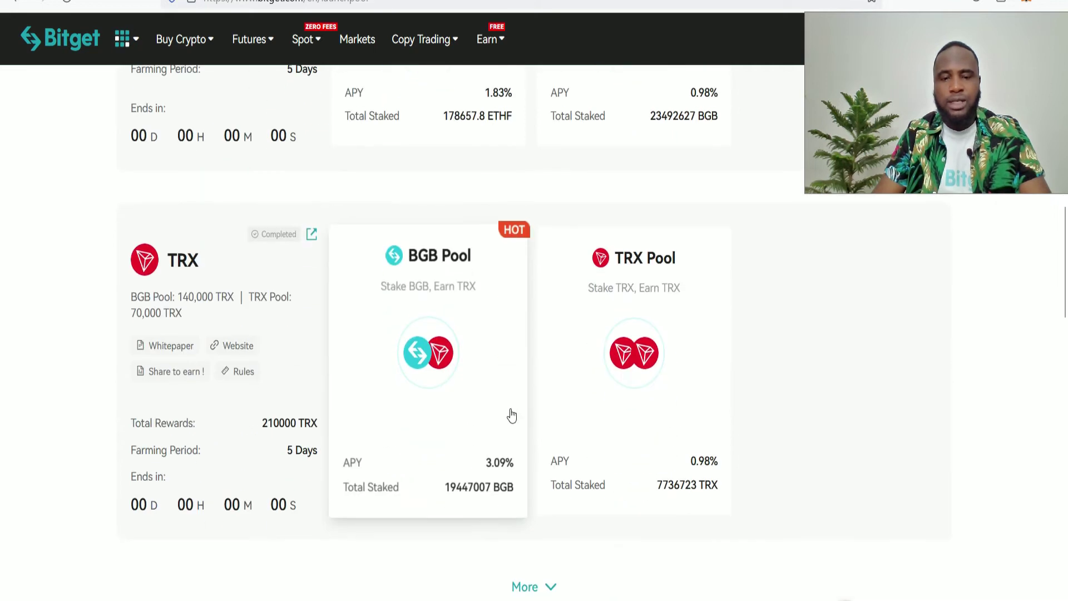
scroll(508, 418, up, 5)
scroll(509, 418, up, 5)
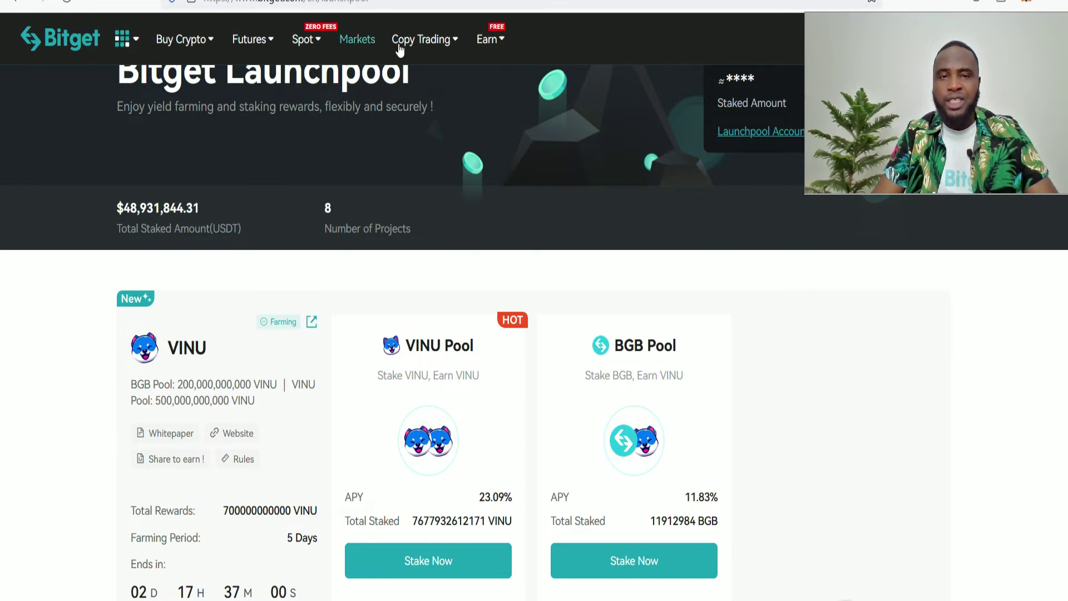
mouse_move(422, 39)
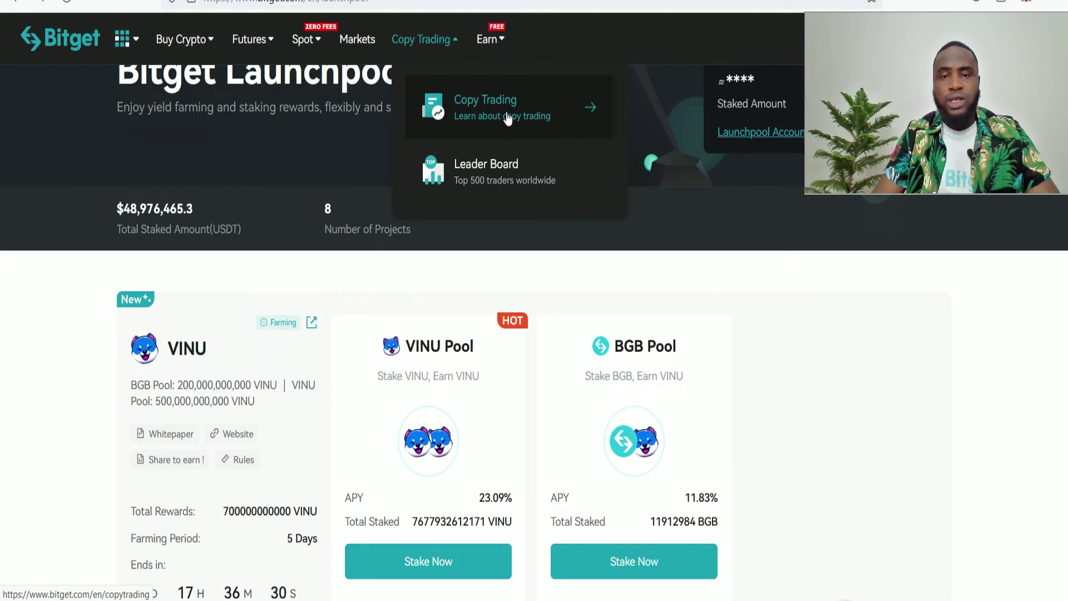
Step: Bring up the Copy Trading Top Traders page with ranked ROI and follower counts
click(507, 108)
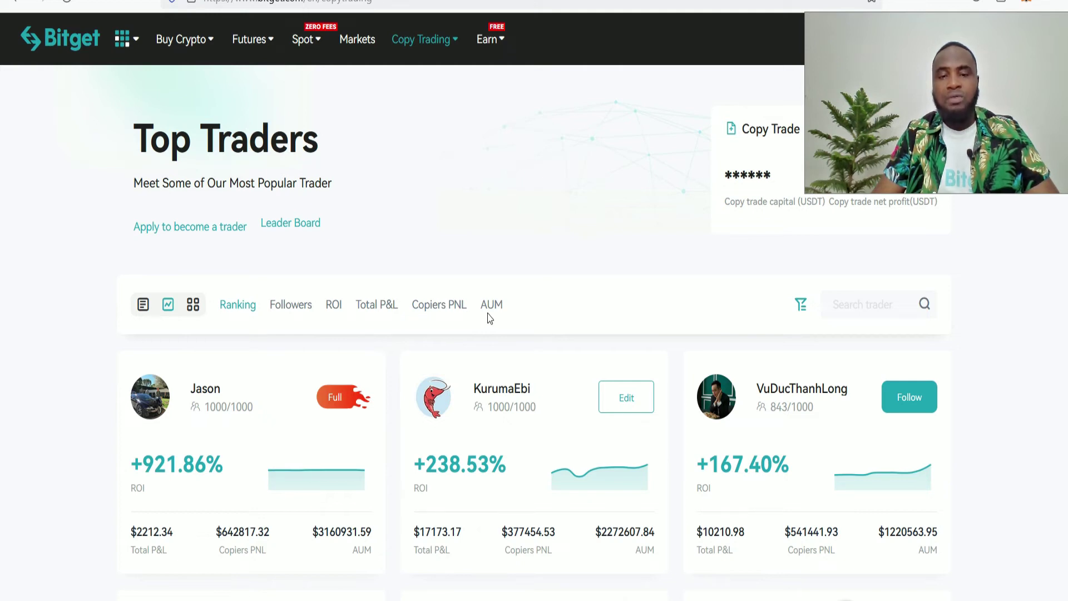
scroll(521, 276, down, 1)
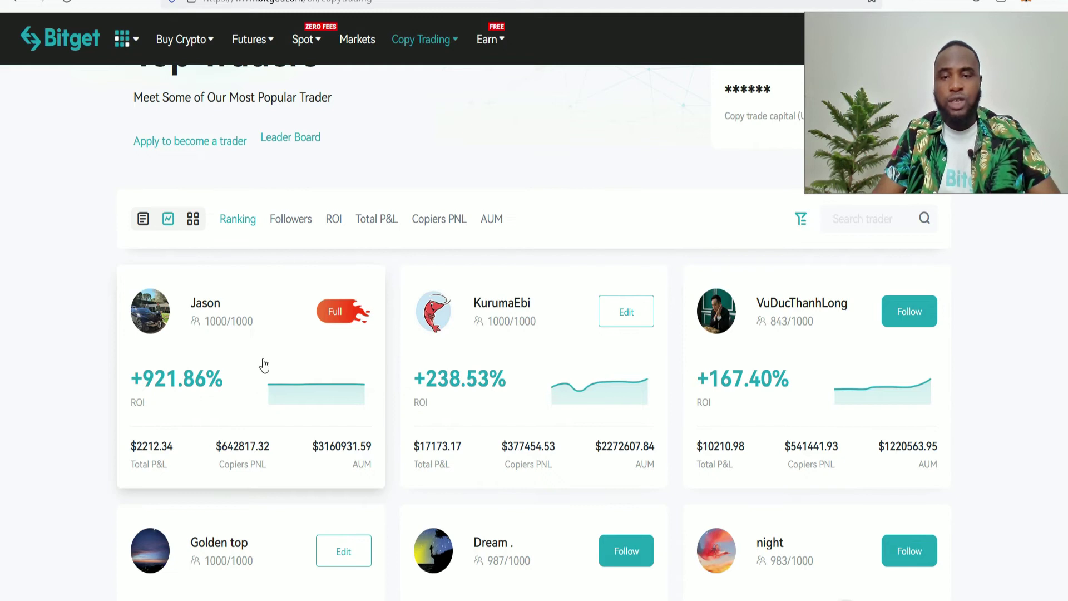
scroll(392, 375, down, 1)
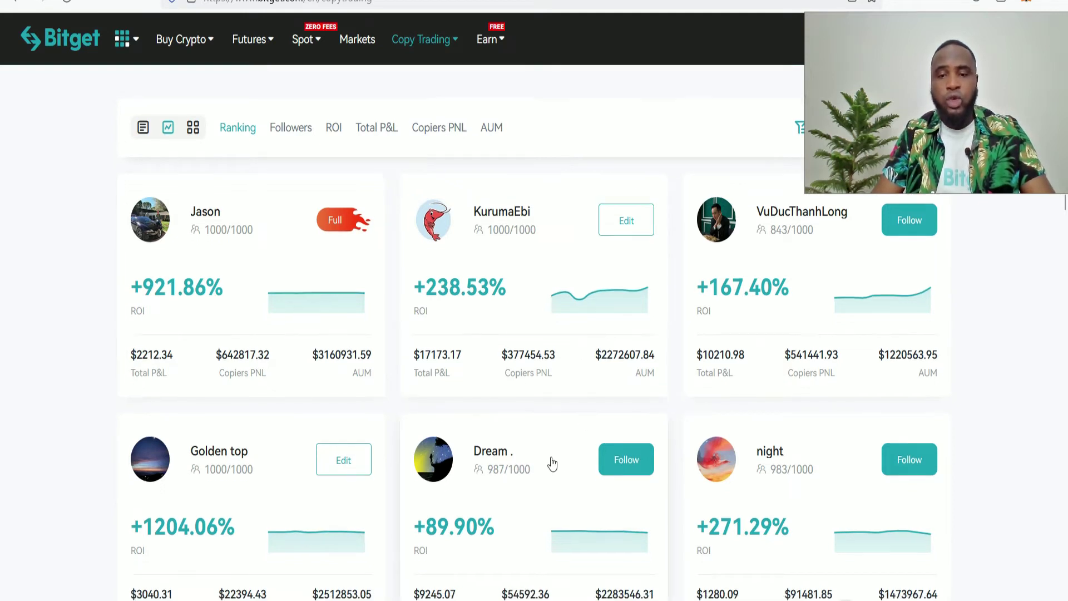
scroll(549, 461, down, 2)
scroll(431, 379, down, 1)
scroll(481, 420, down, 3)
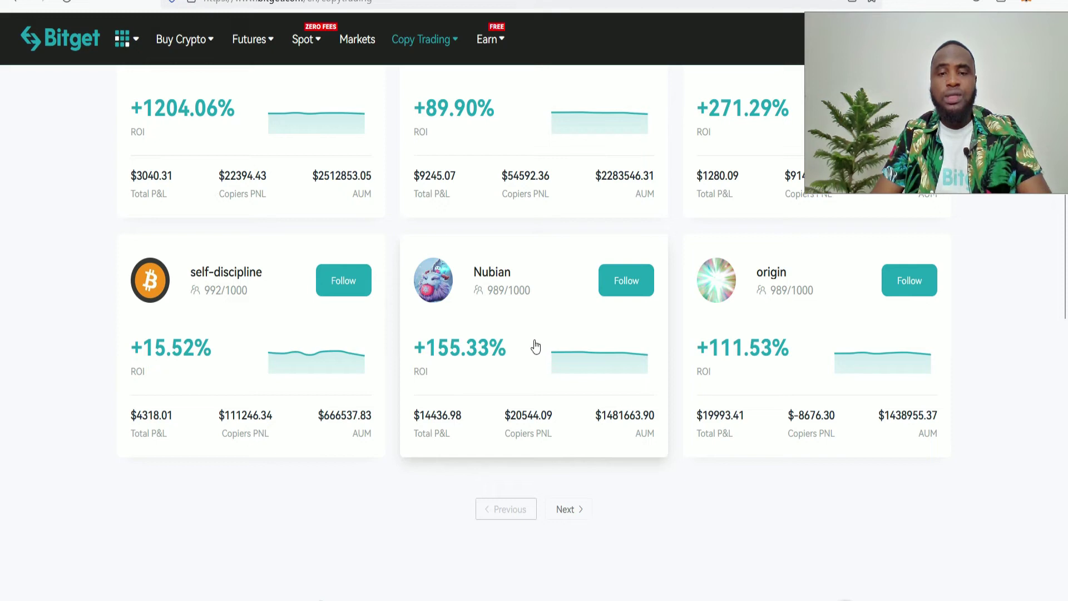
click(511, 319)
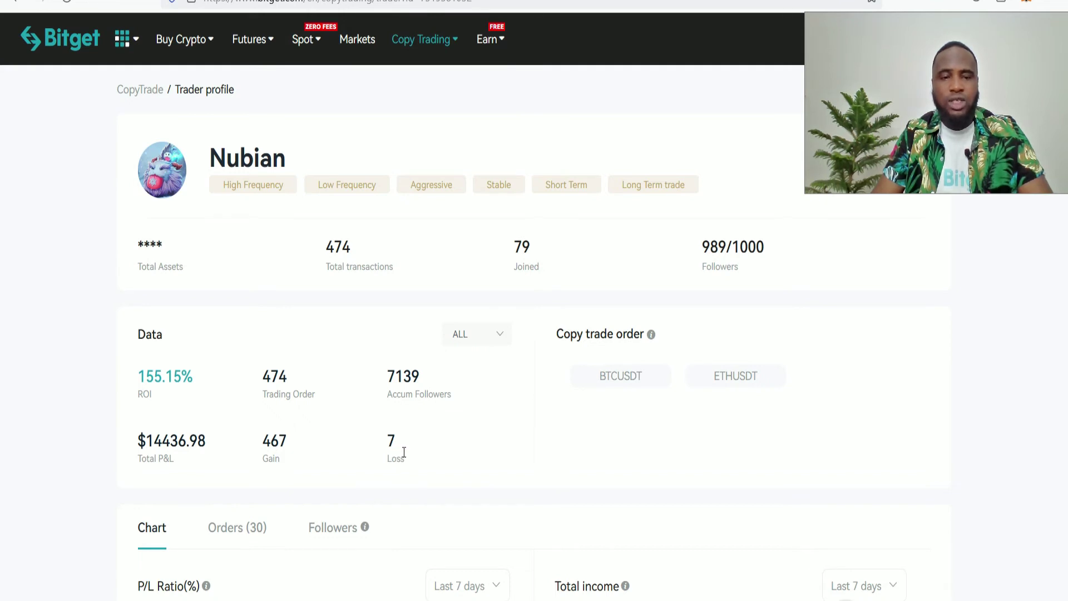
scroll(402, 455, down, 3)
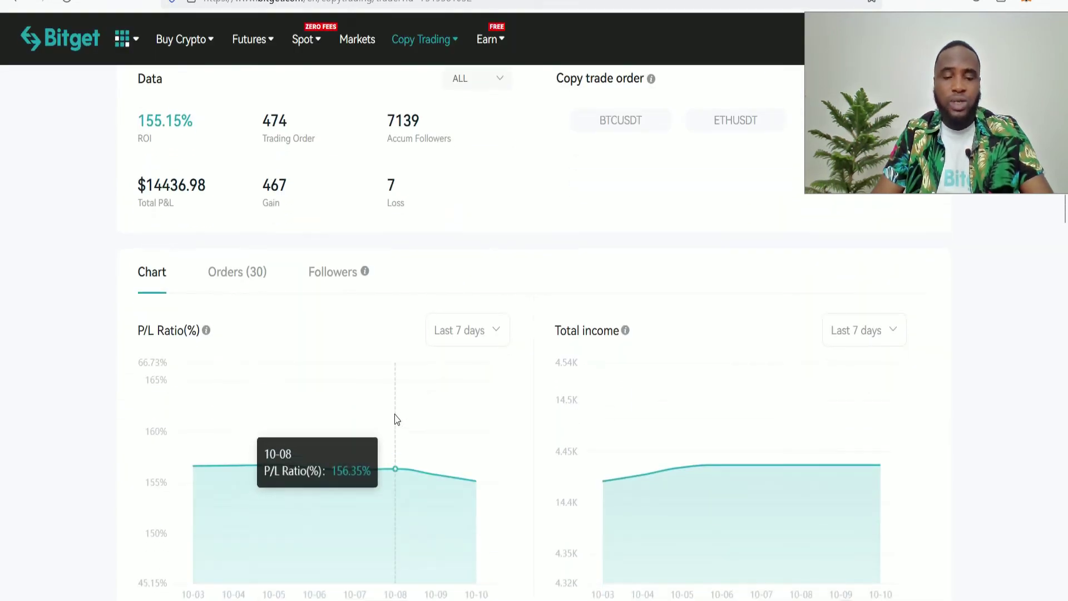
Step: Show Nubian's order history of closed 50X long and short BTCUSDT and ETHUSDT positions
click(240, 273)
scroll(244, 275, down, 1)
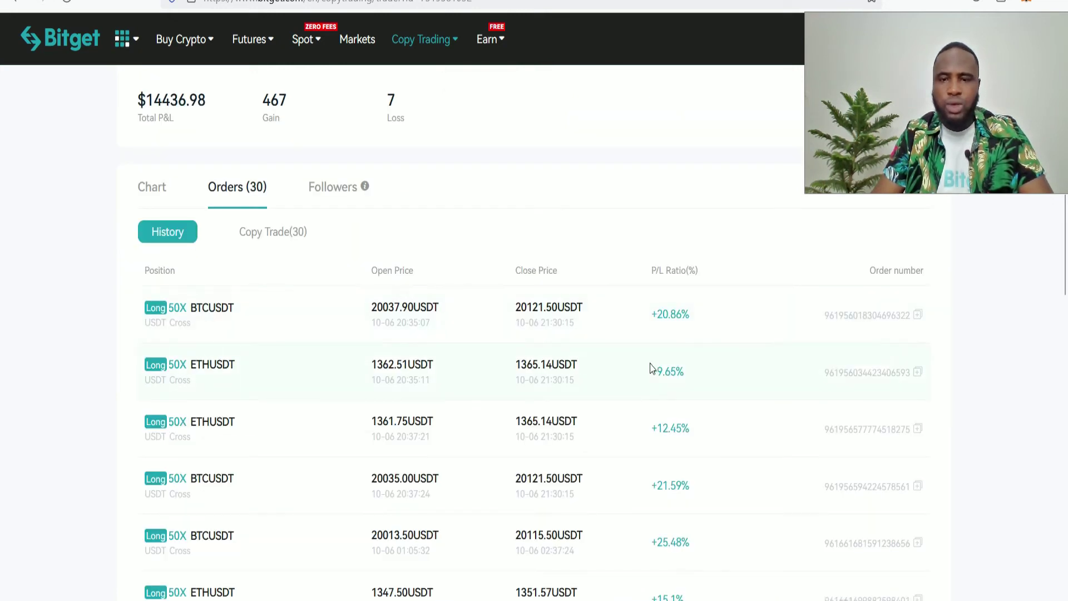
scroll(668, 378, down, 2)
scroll(668, 386, down, 1)
scroll(667, 393, down, 1)
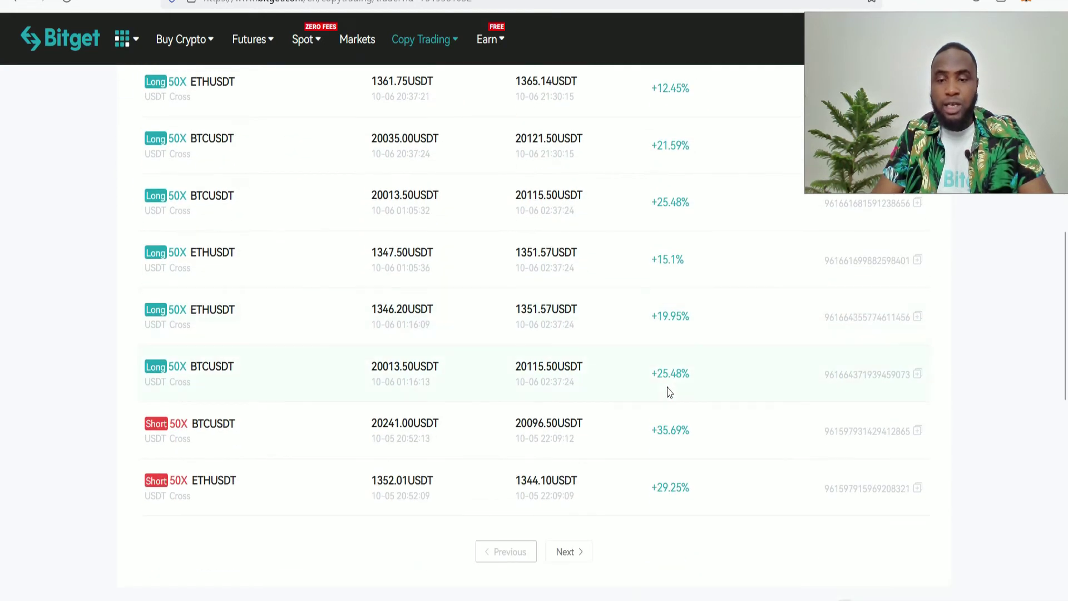
scroll(667, 392, up, 4)
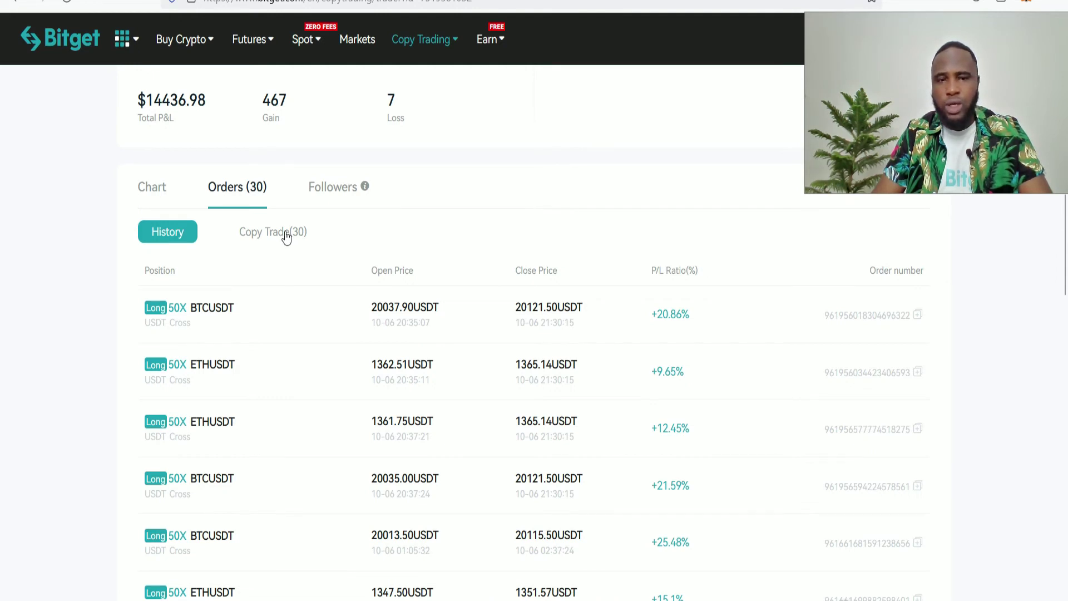
click(285, 238)
scroll(534, 279, down, 1)
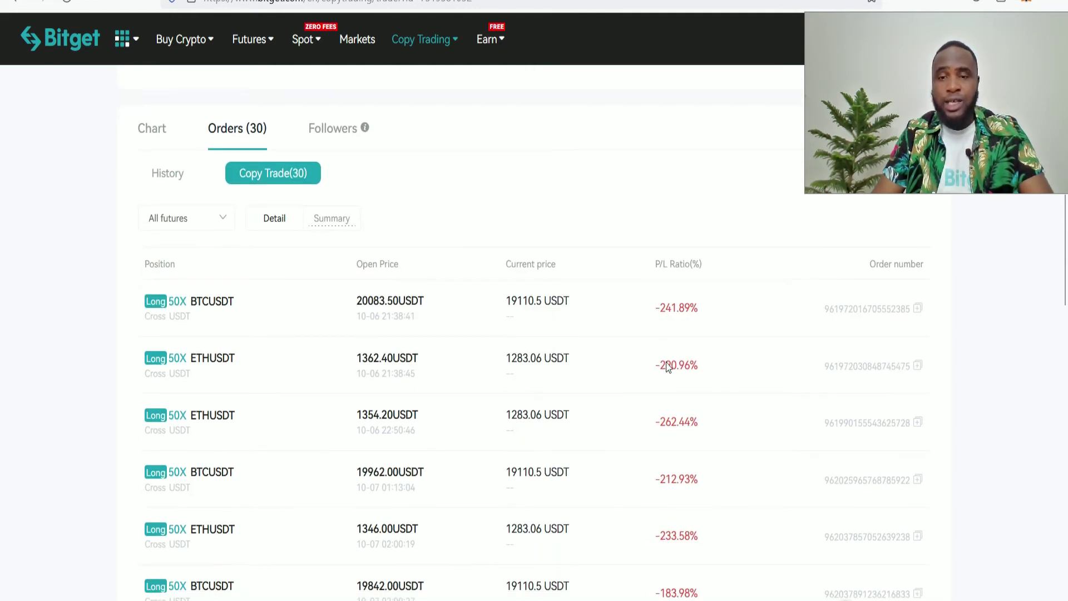
scroll(667, 393, down, 2)
scroll(655, 398, down, 2)
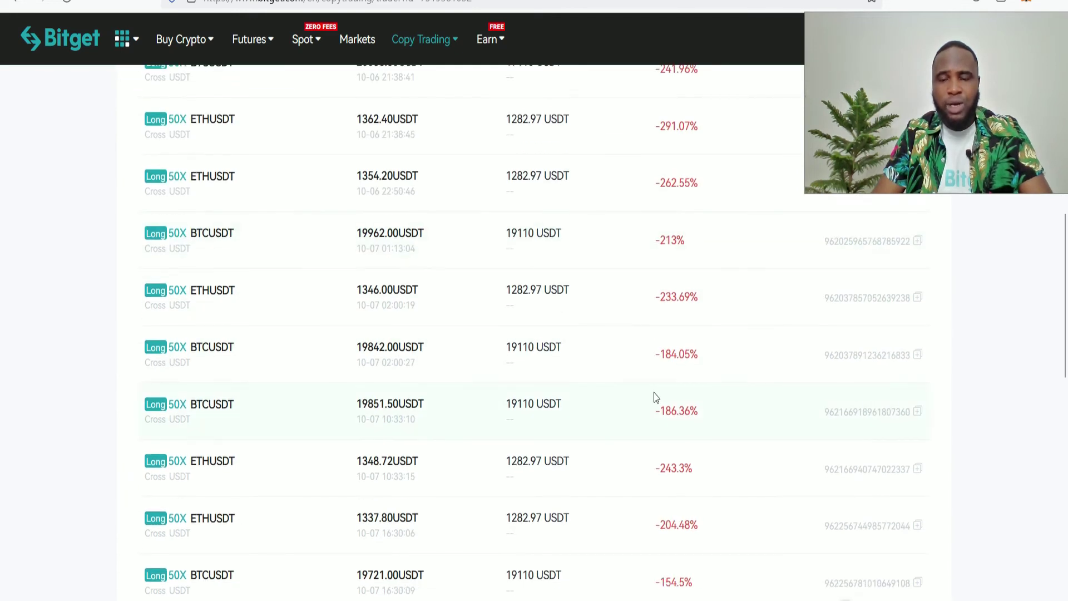
scroll(527, 384, up, 3)
scroll(526, 381, up, 1)
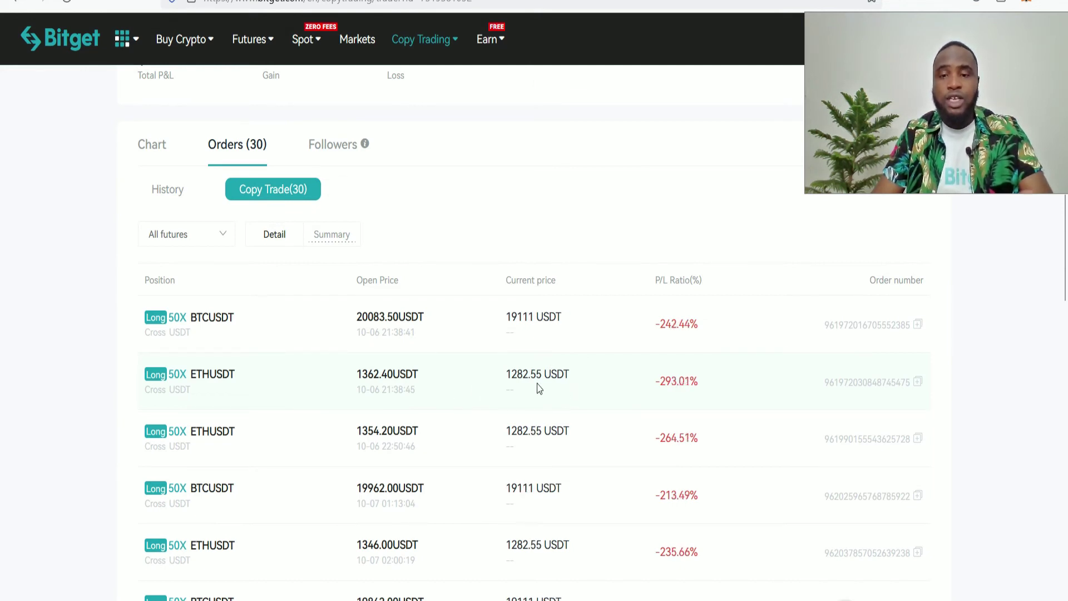
scroll(541, 380, down, 1)
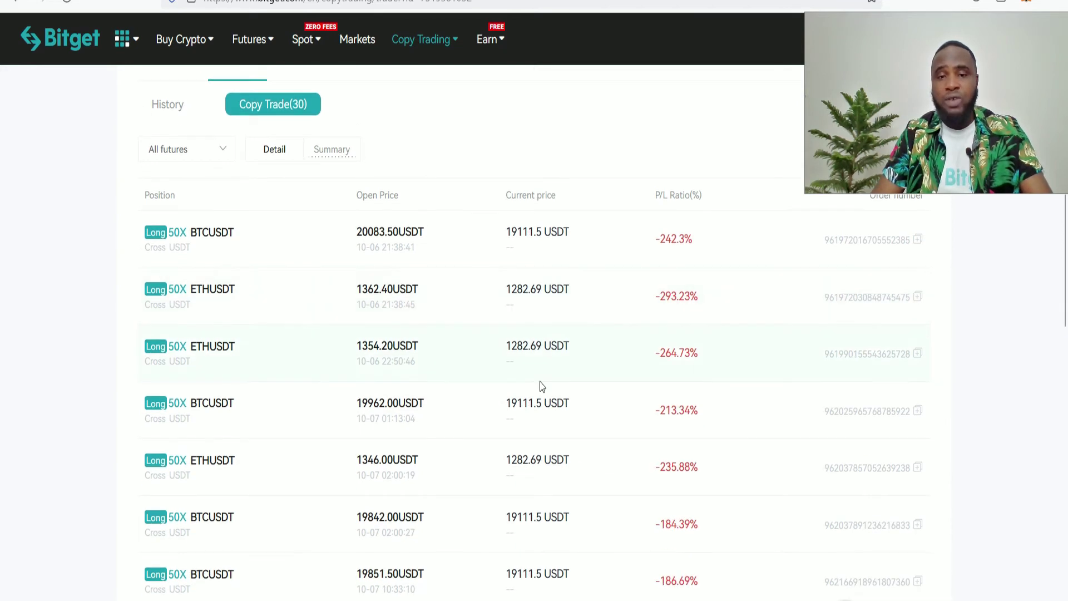
Step: Switch the orders table to Summary view with one row each for BTCUSDT and ETHUSDT
click(333, 151)
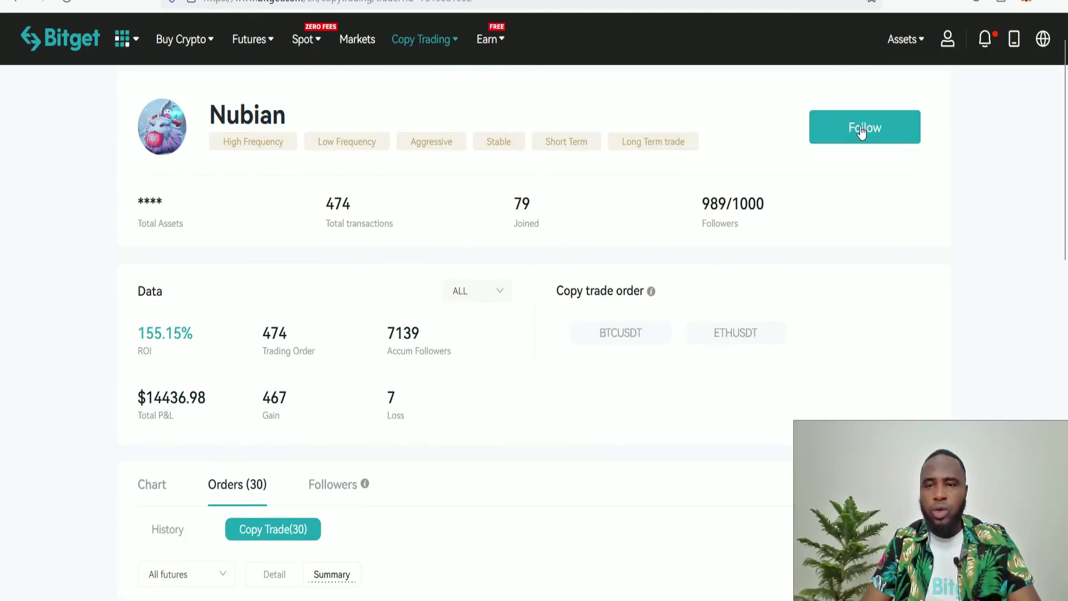
Step: Begin following Nubian with a fixed 10 USDT investment per copy
click(862, 138)
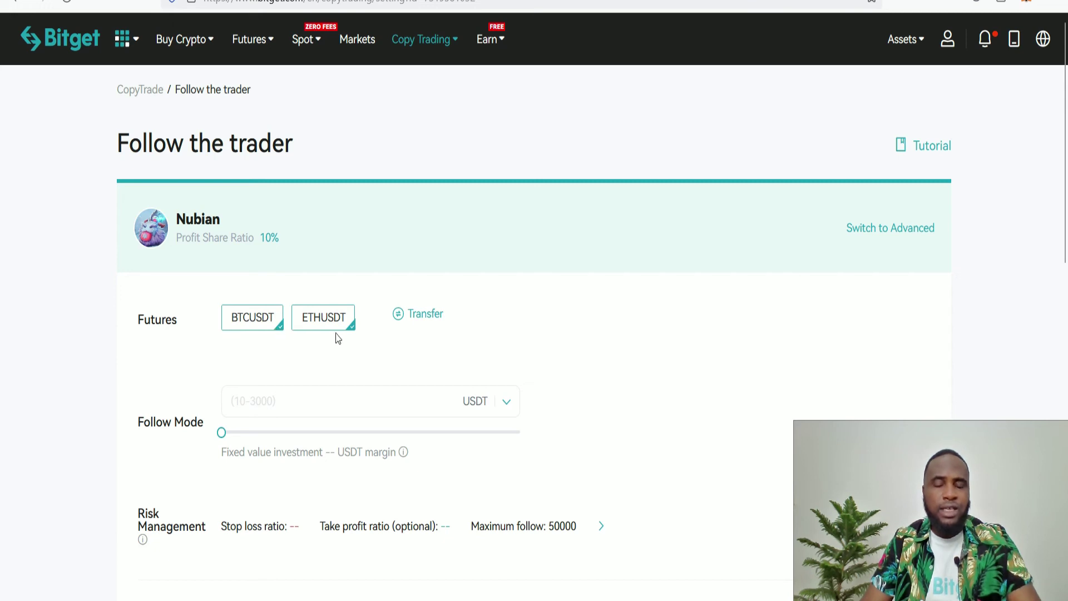
scroll(342, 334, down, 2)
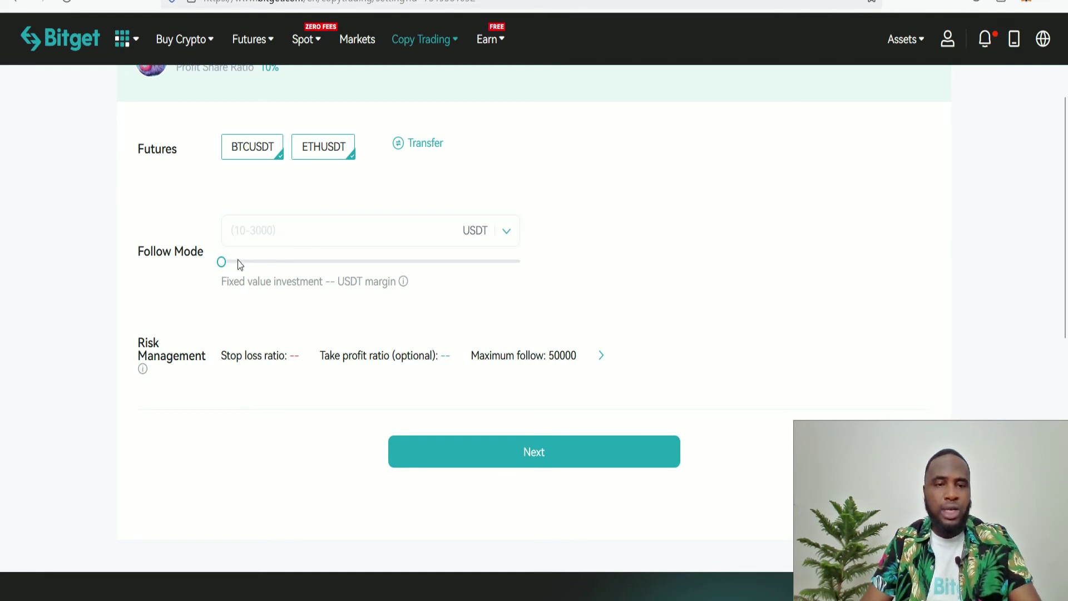
mouse_move(221, 264)
mouse_down()
mouse_move(233, 273)
mouse_move(223, 265)
mouse_up()
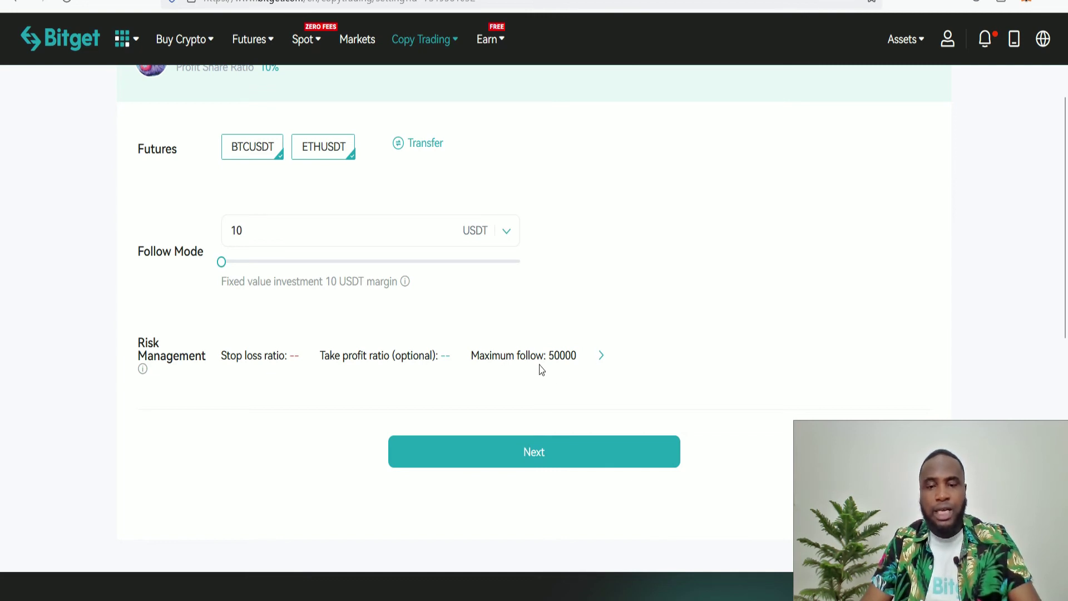
Step: Confirm risk limits of 20% stop loss, 50% take profit and 500 USDT maximum follow
click(600, 356)
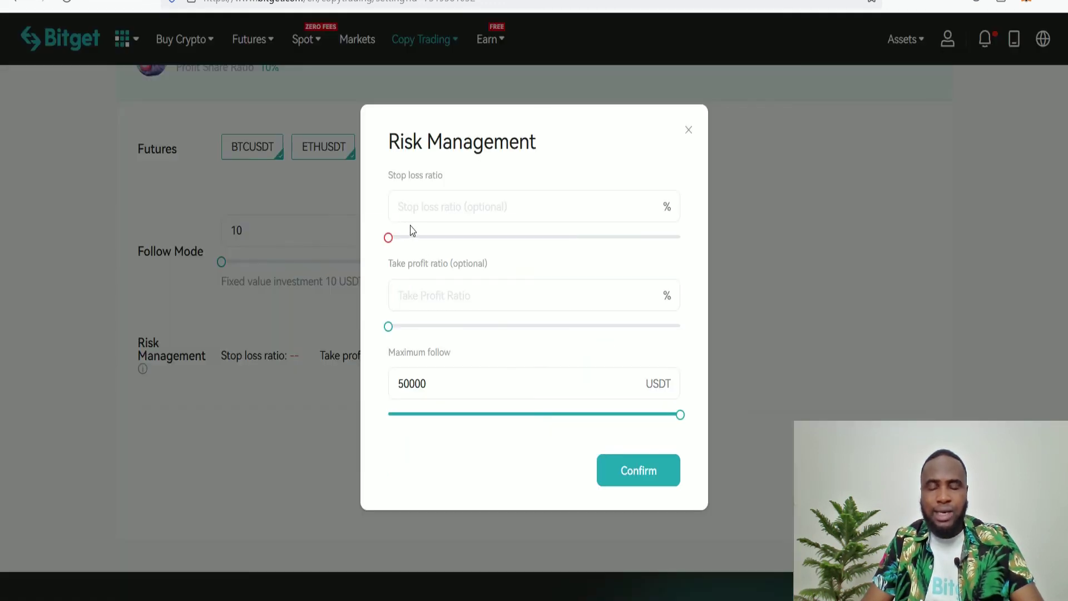
click(416, 207)
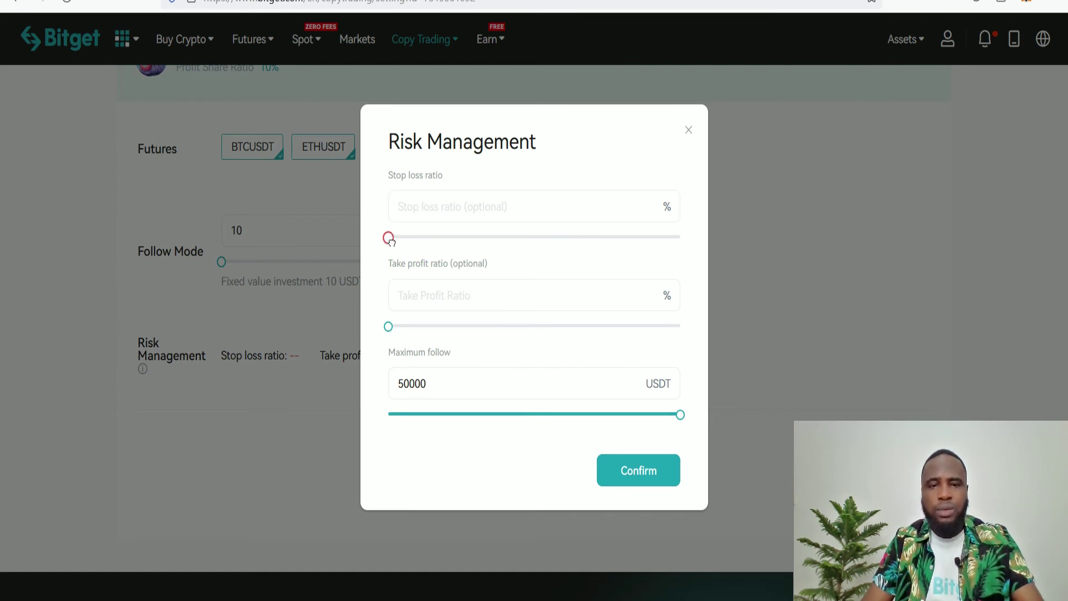
drag(389, 238, 421, 245)
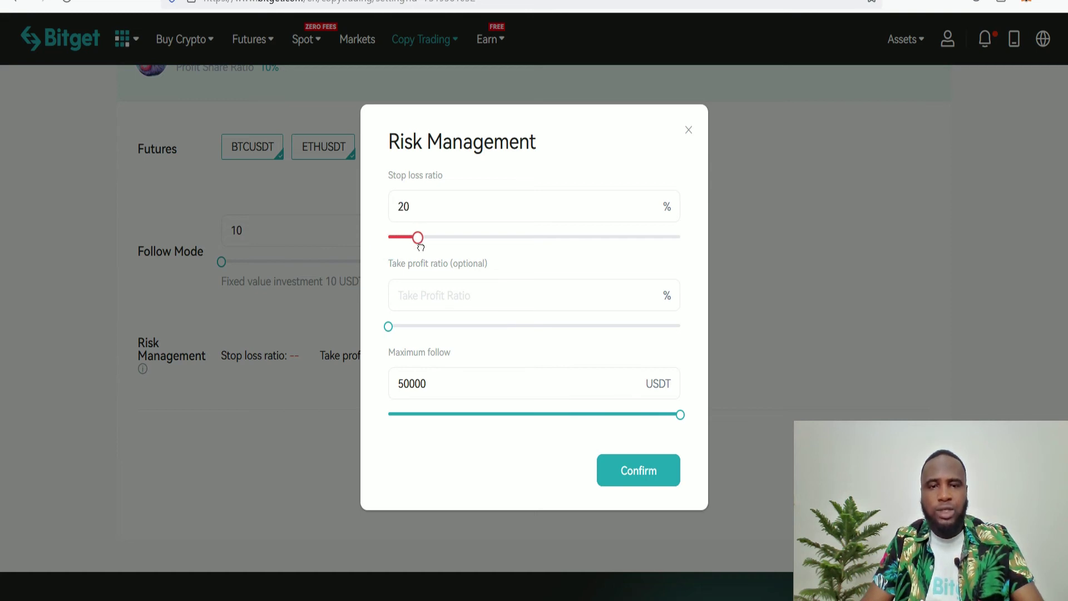
click(406, 296)
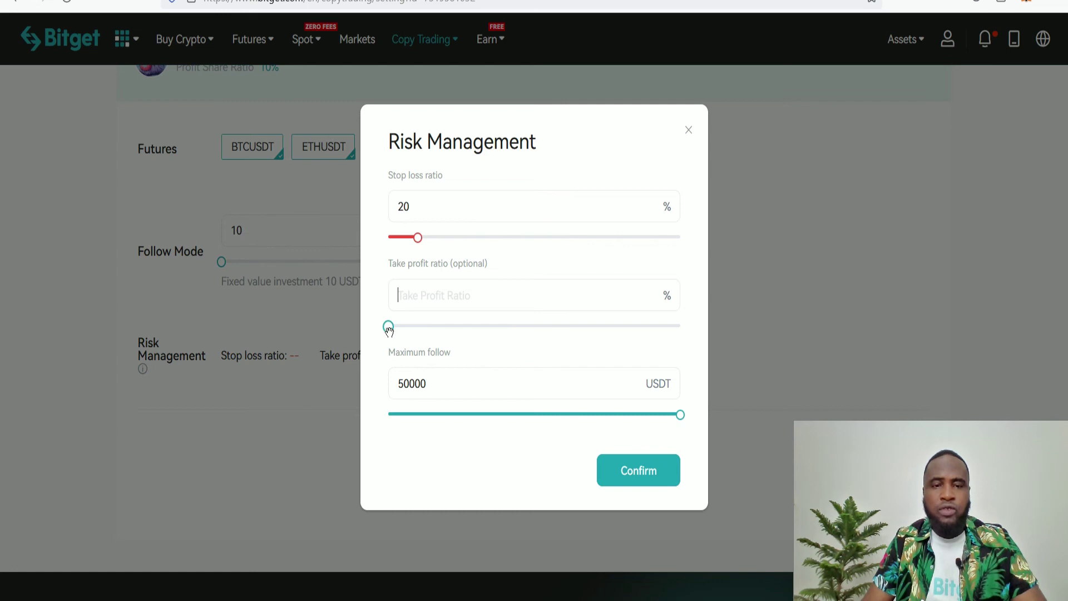
drag(390, 331, 464, 330)
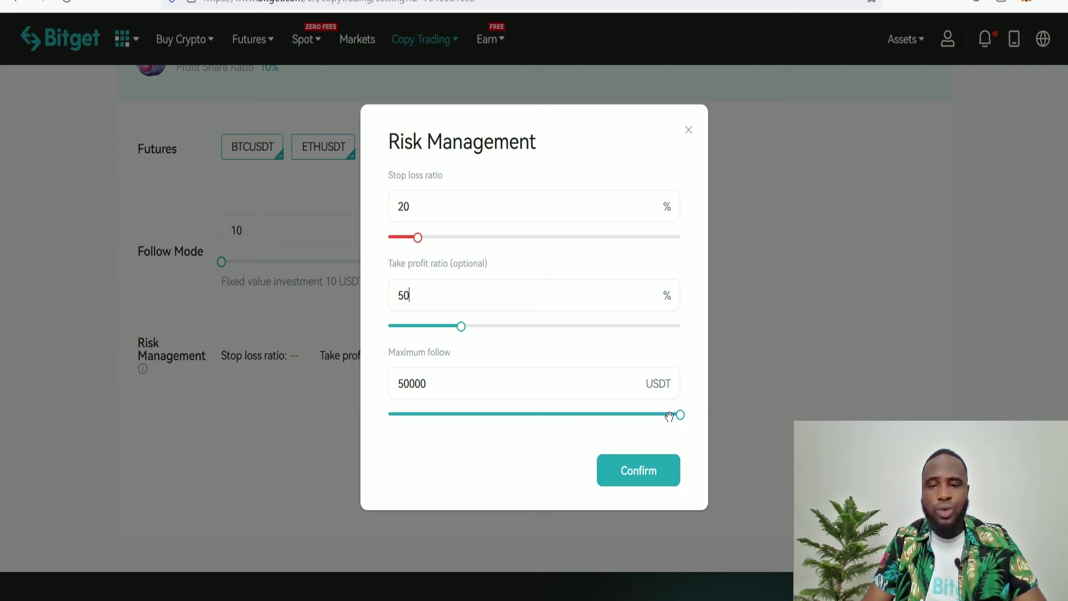
mouse_move(681, 415)
mouse_down()
mouse_move(399, 414)
mouse_move(607, 418)
mouse_move(394, 425)
mouse_up()
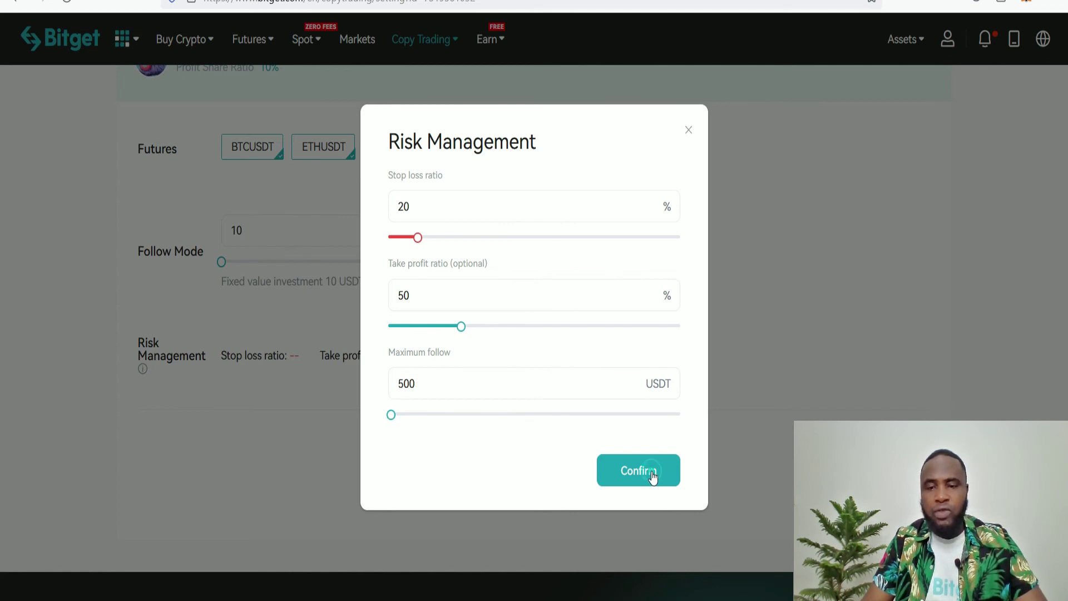
click(652, 474)
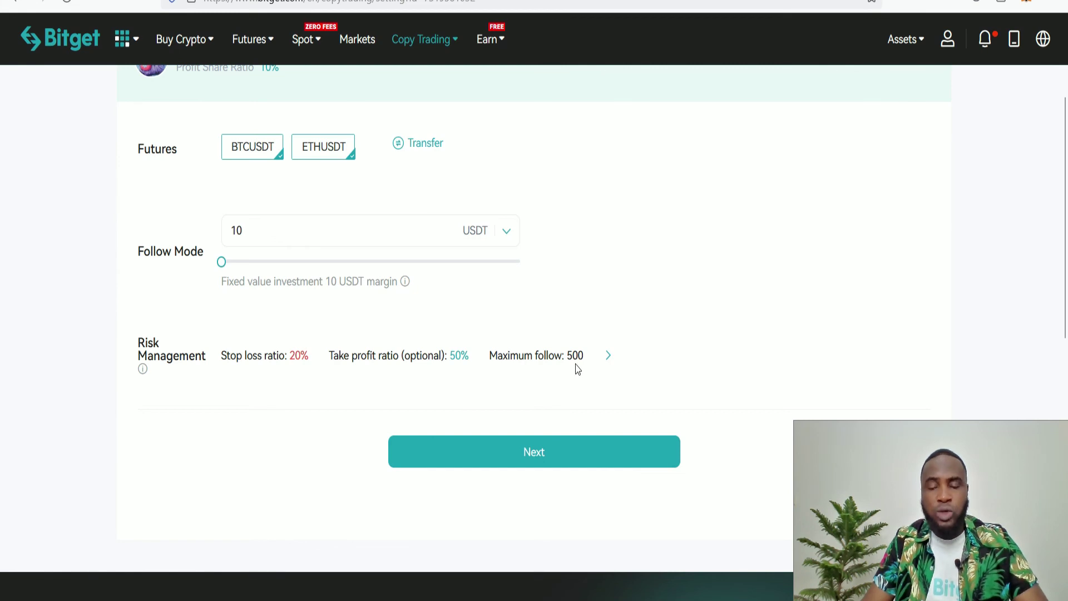
Step: Review the summary (BTCUSDT, 10 USDT, 20%/50%, 500 USDT) and submit the copy trade
click(548, 458)
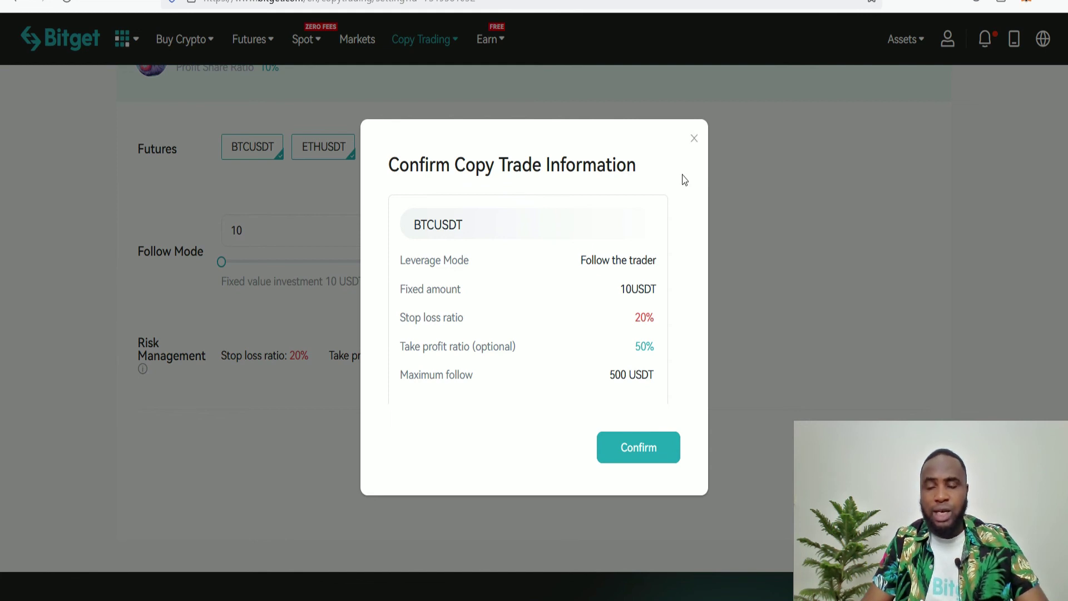
click(693, 140)
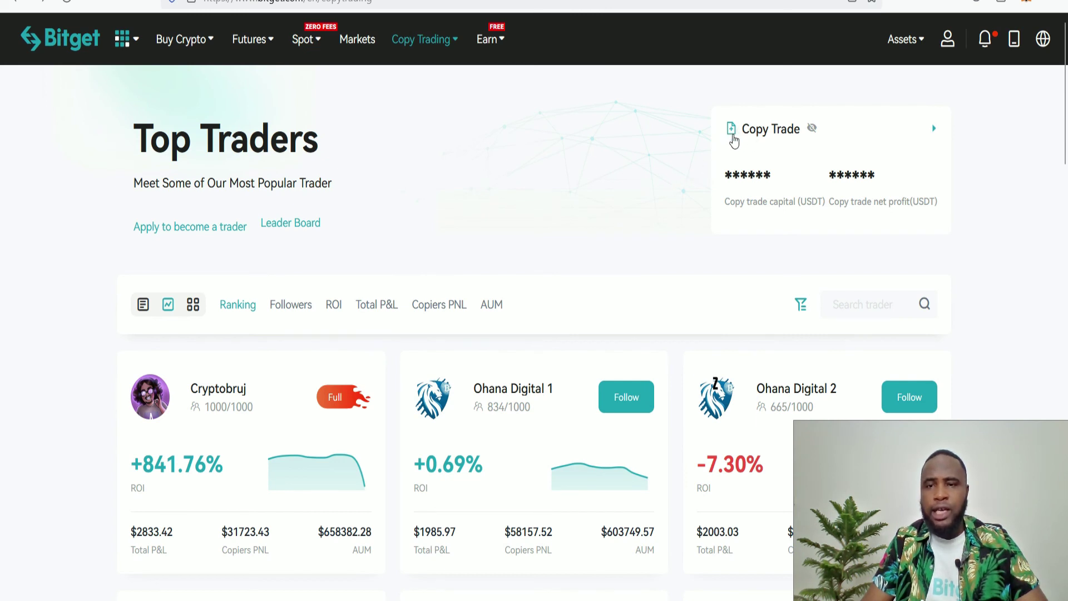
Step: View your own copy trades: two open 5X short ETCUSDT and BTCUSDT positions with TP/SL prices
click(730, 136)
scroll(575, 303, down, 1)
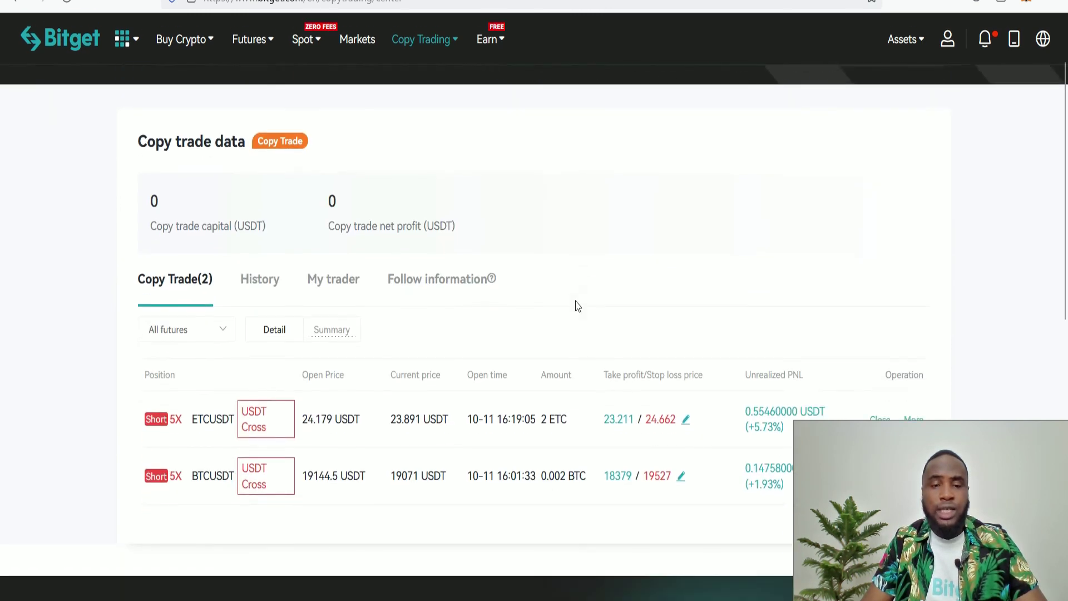
scroll(551, 325, down, 1)
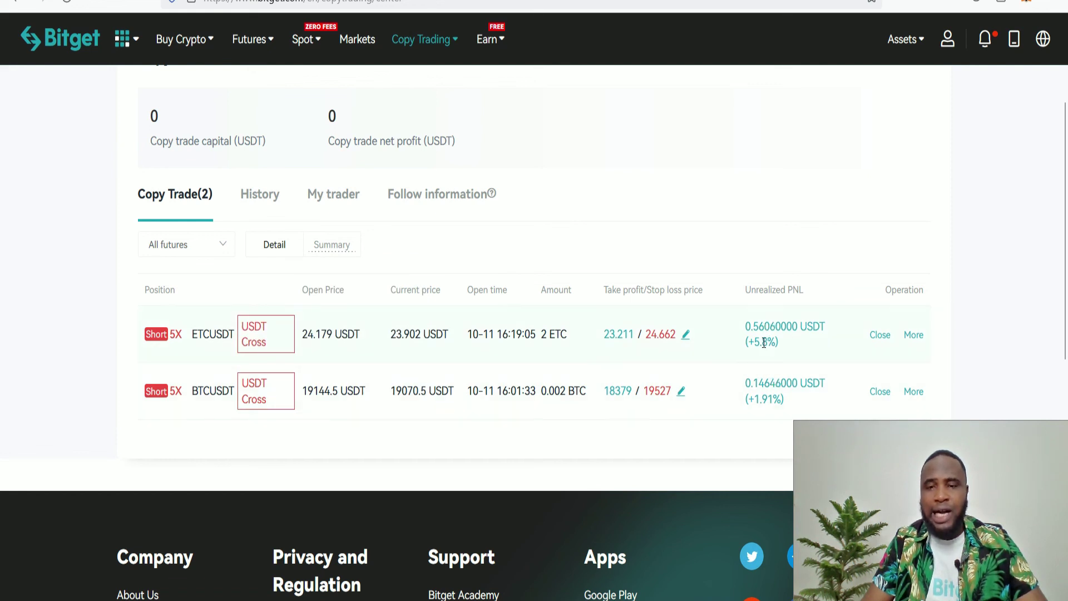
scroll(789, 342, down, 1)
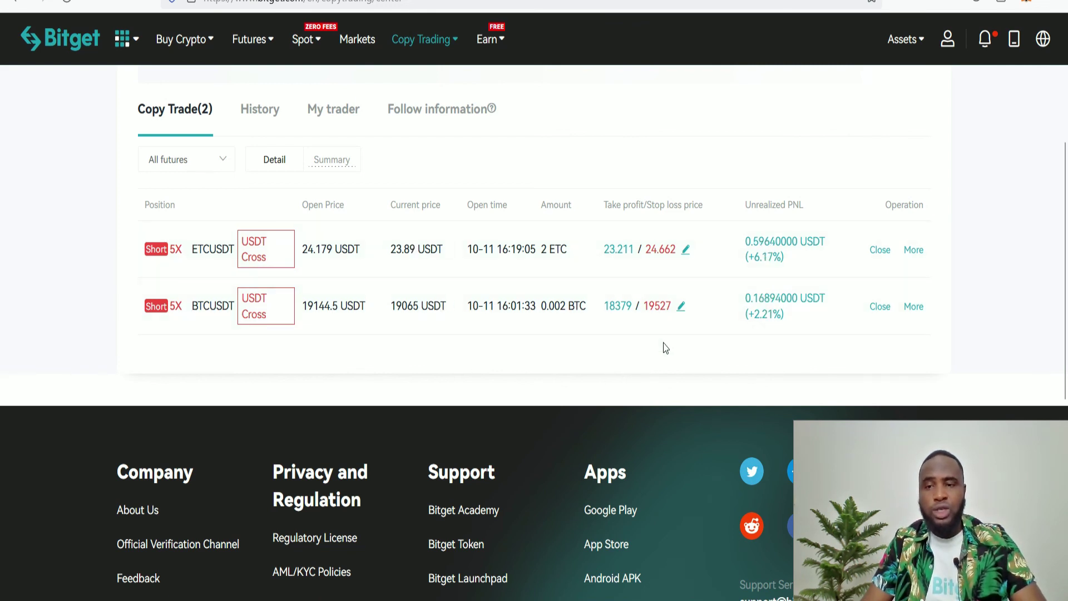
scroll(789, 216, up, 3)
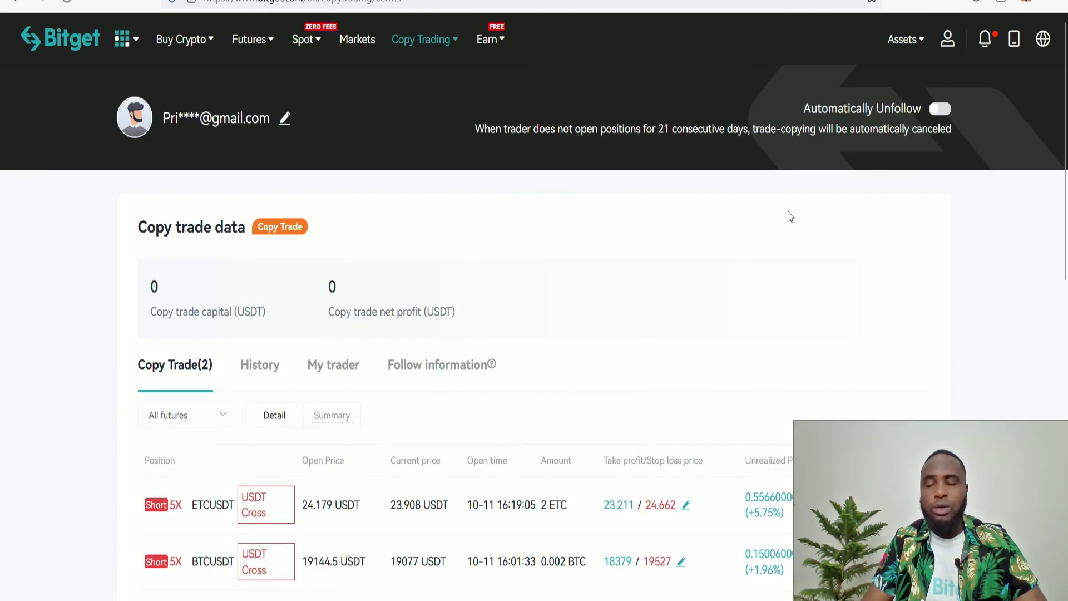